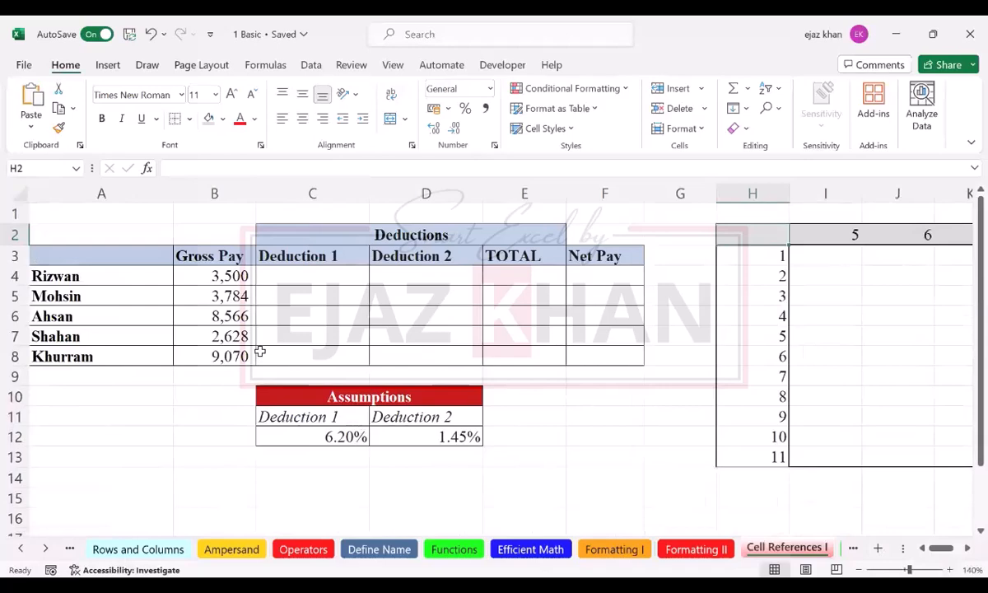
Step: Build a formula in C4 that multiplies gross pay B4 by the Deduction 1 rate in C12
click(284, 279)
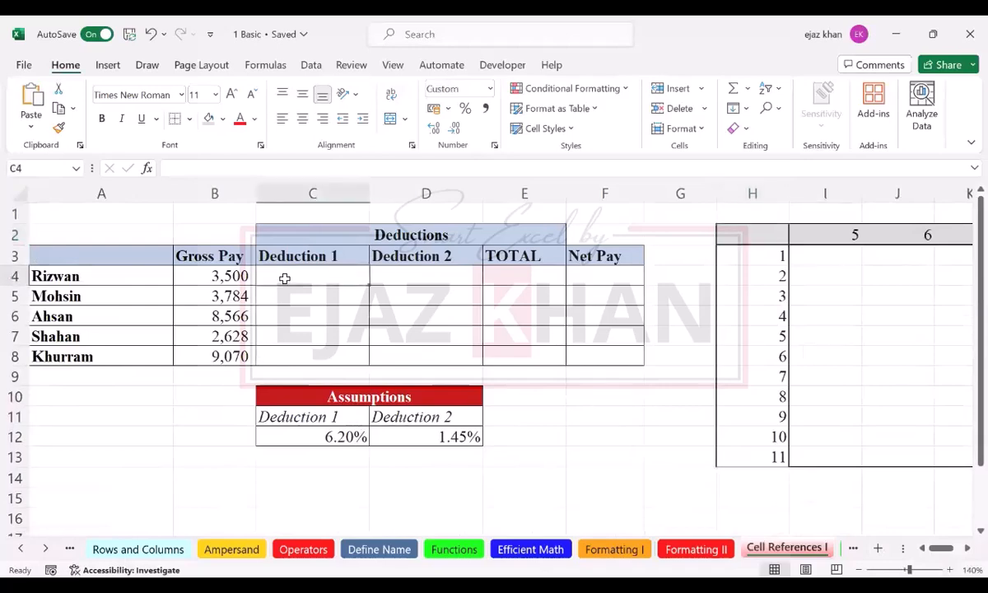
click(340, 310)
click(319, 284)
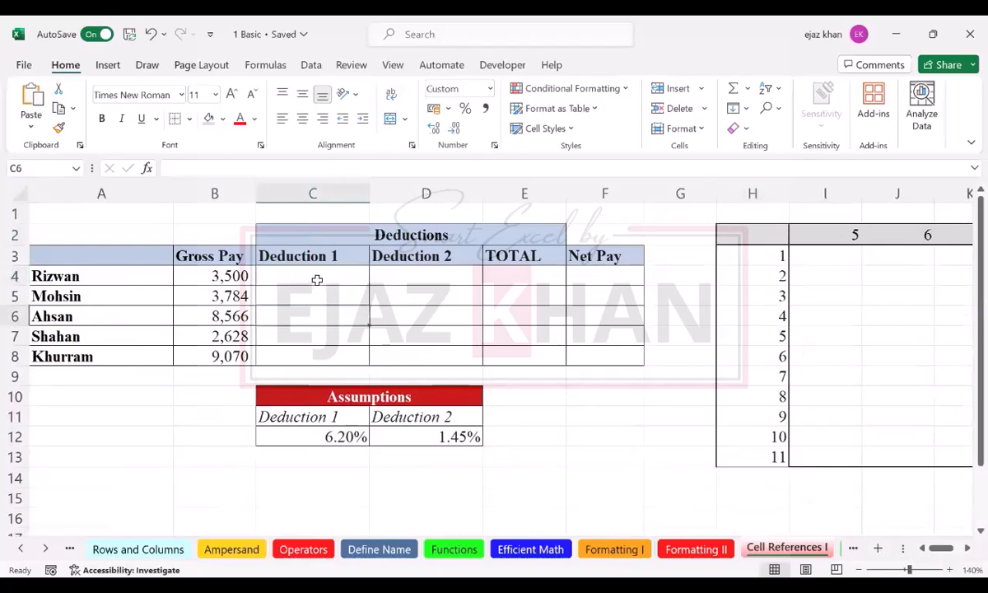
double_click(319, 280)
text(=)
key(Left)
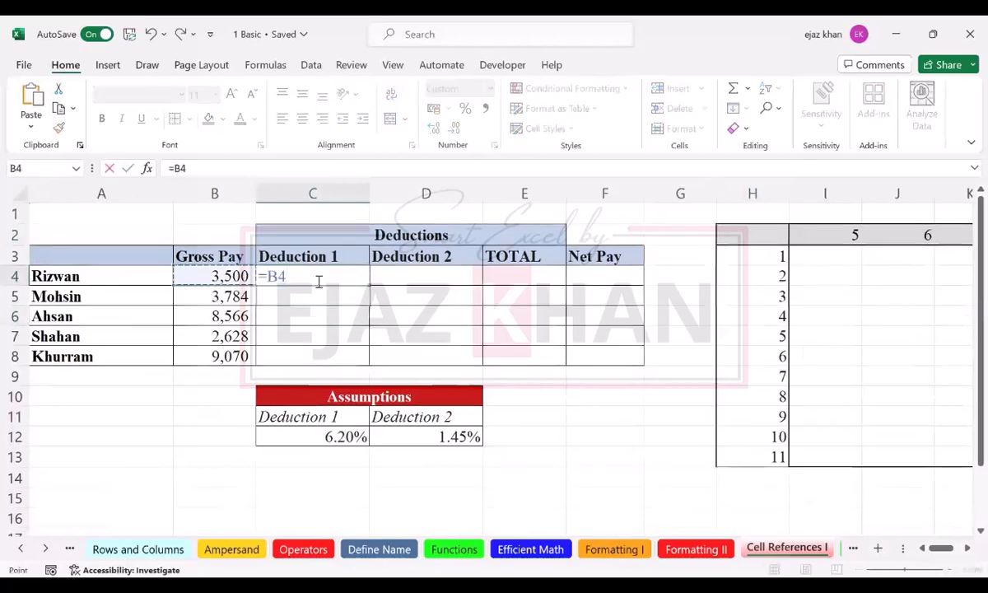
text(*)
click(344, 439)
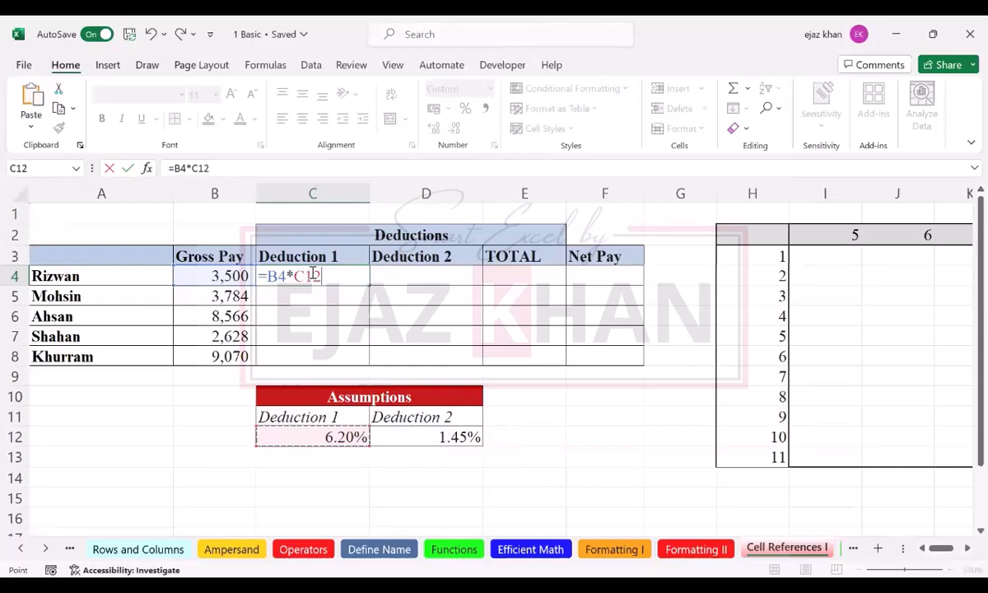
Step: Lock column B and row 12 in the C4 formula so it reads =$B4*C$12
click(263, 280)
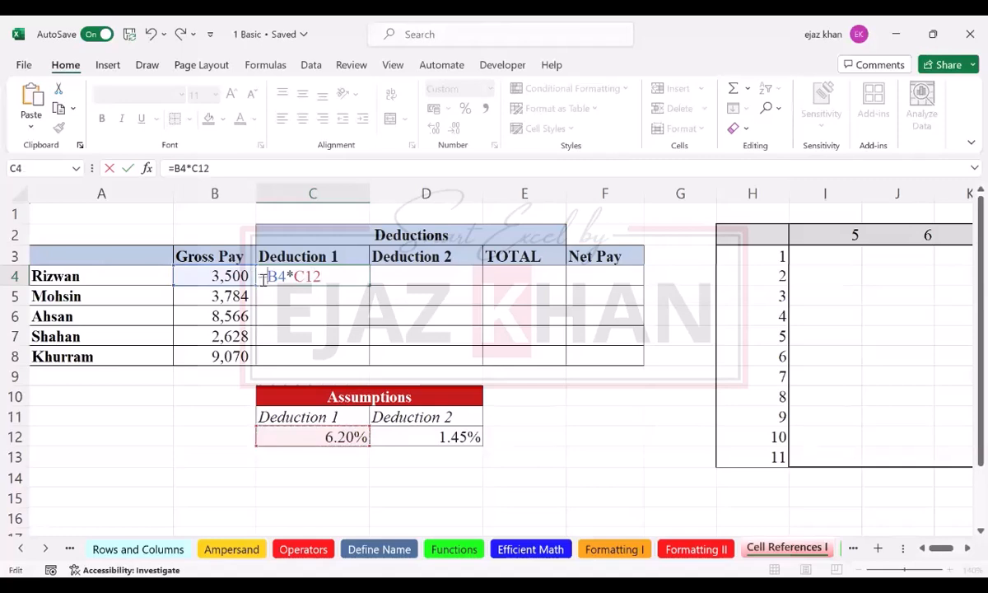
text($)
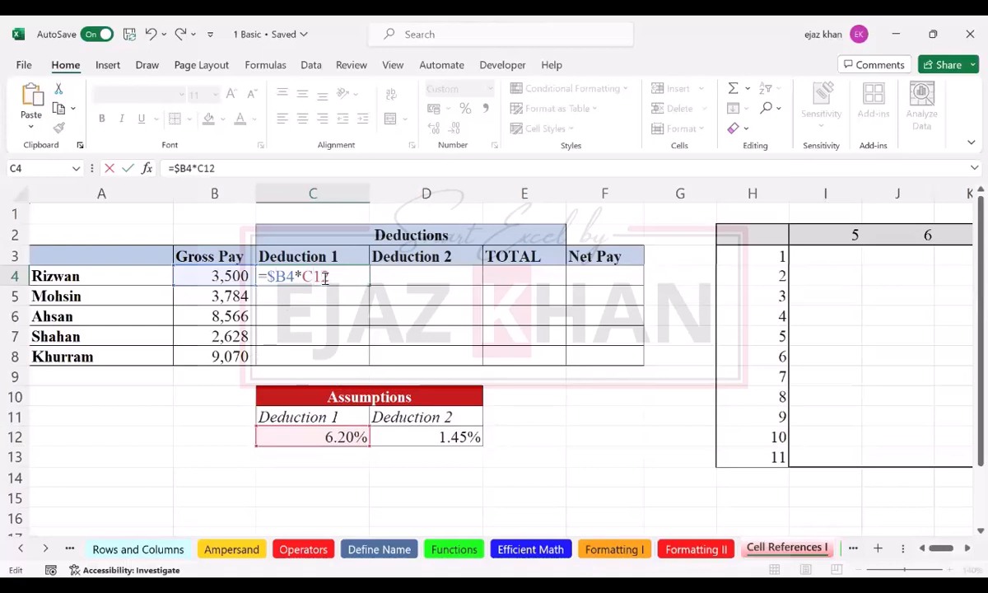
text($)
key(Return)
Step: Copy the C4 formula down the Deduction 1 column through C8
click(322, 278)
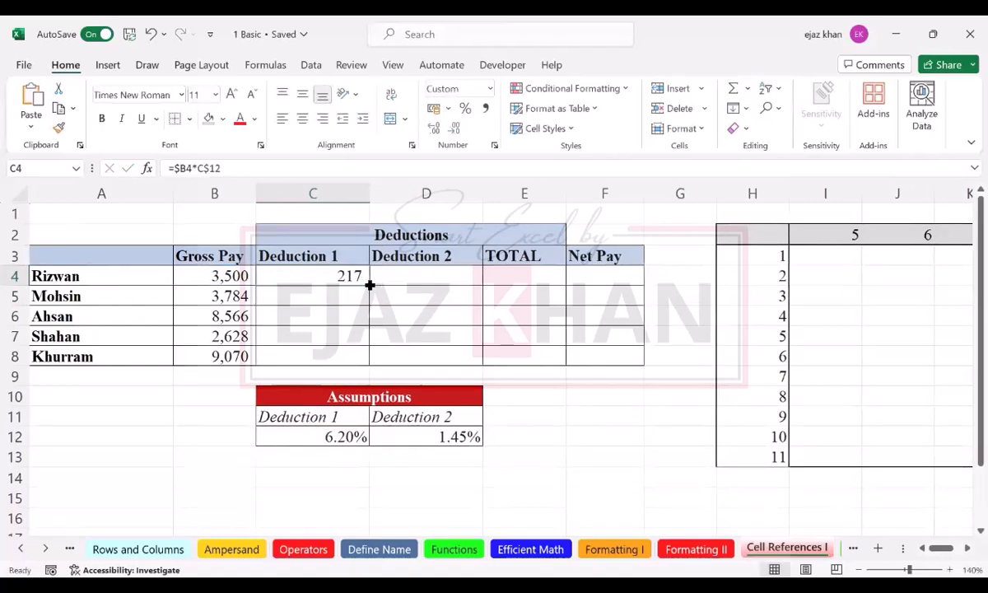
drag(369, 285, 369, 298)
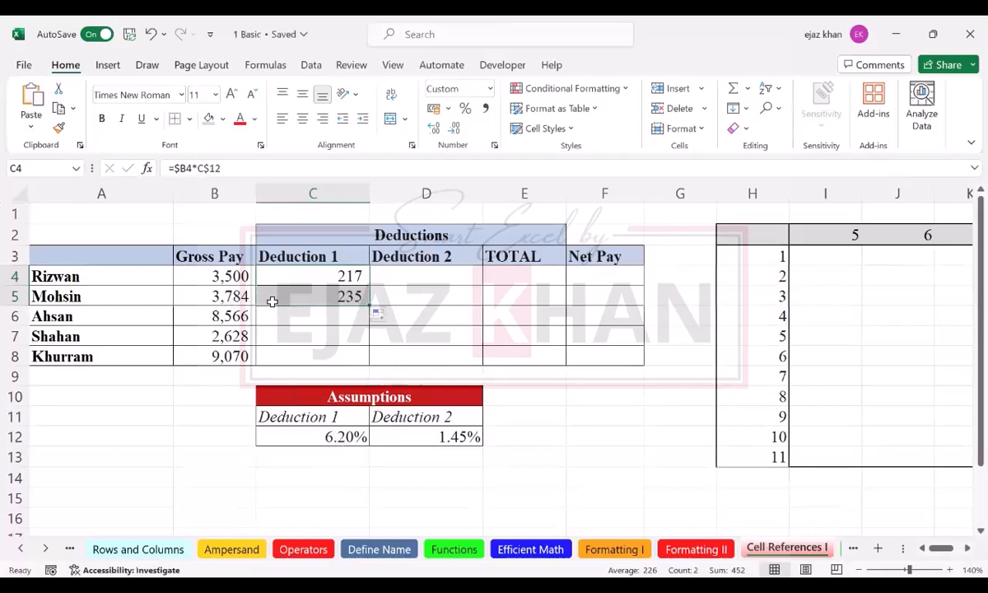
click(215, 296)
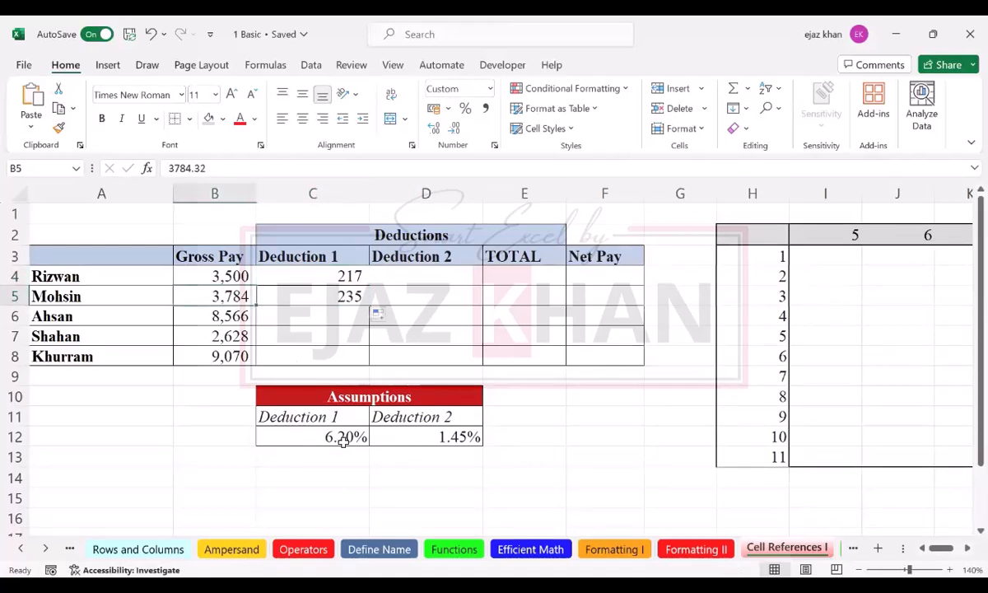
click(349, 296)
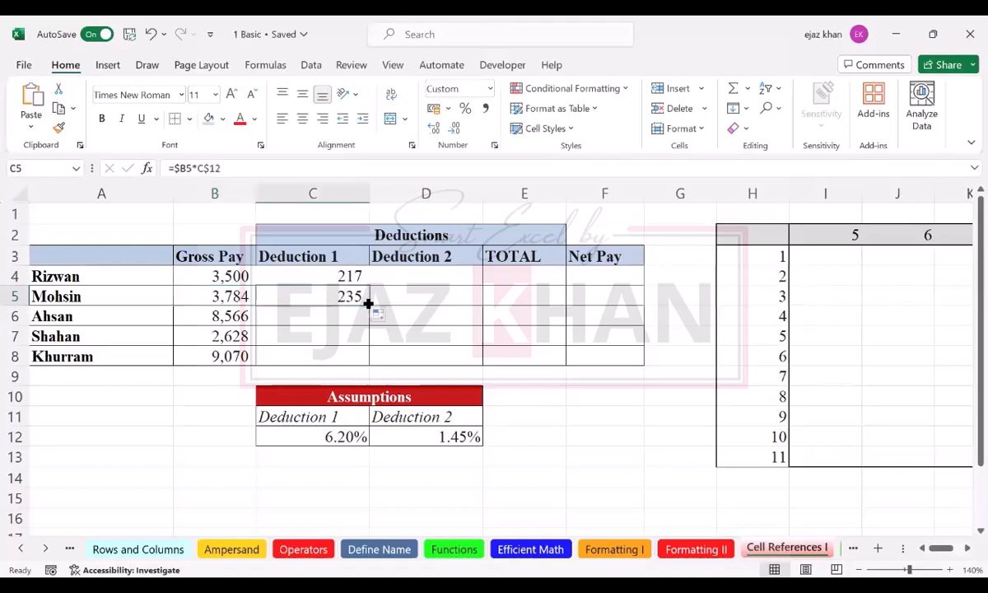
drag(368, 304, 368, 367)
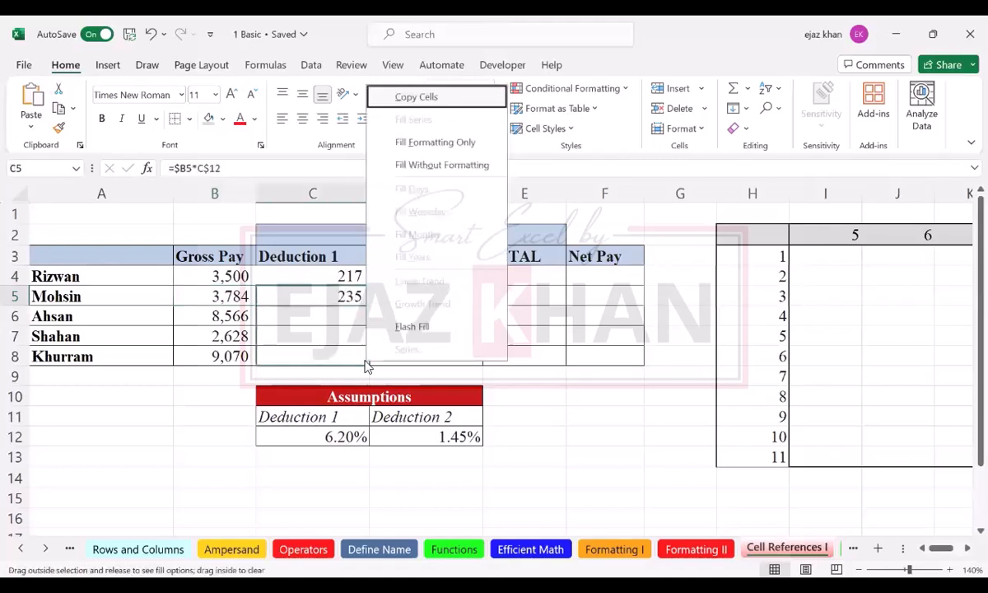
click(426, 98)
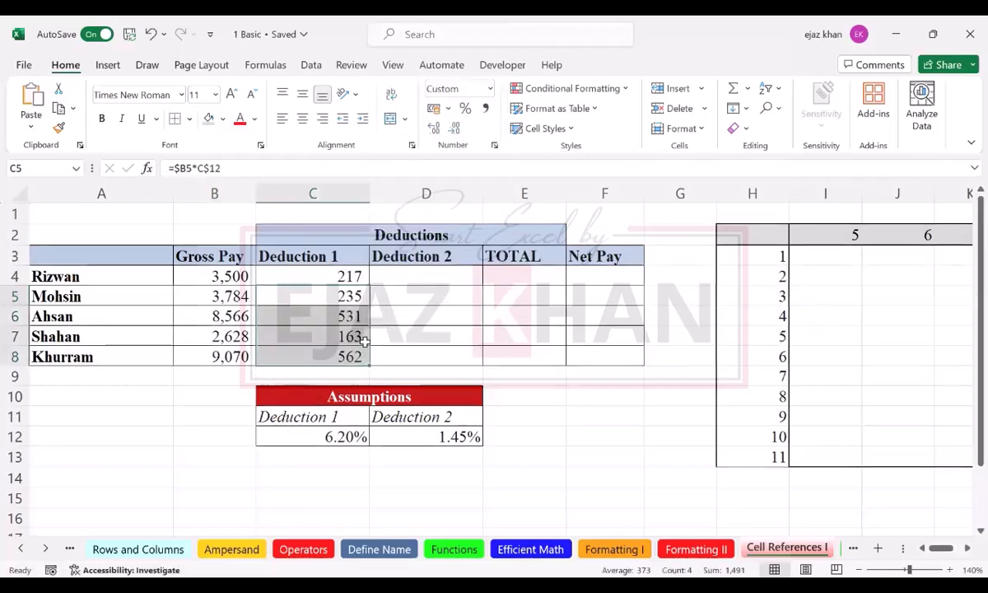
Step: Extend the C4 formula across to D4 and down the Deduction 2 column through D8
click(345, 277)
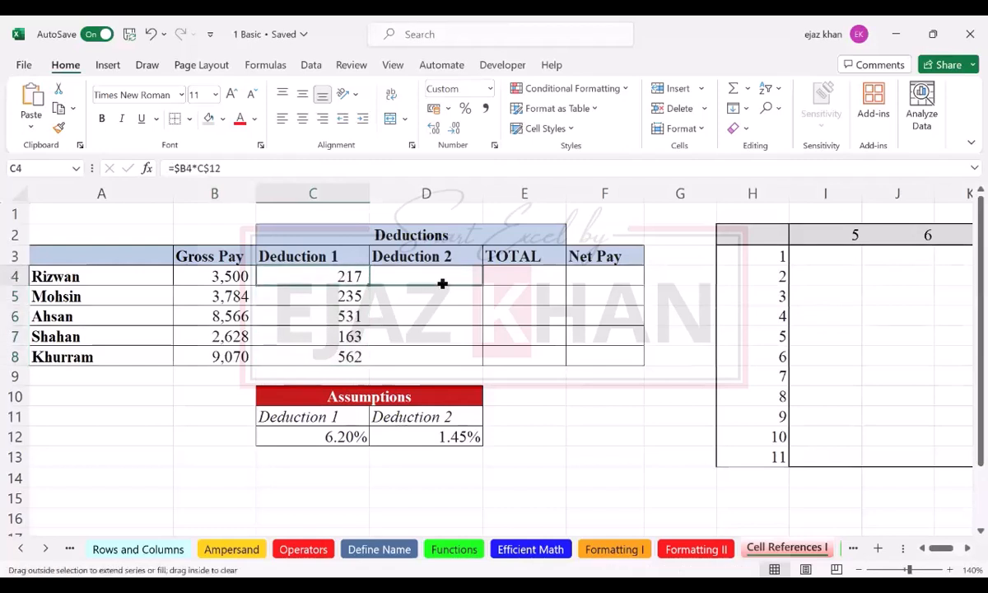
drag(442, 284, 442, 282)
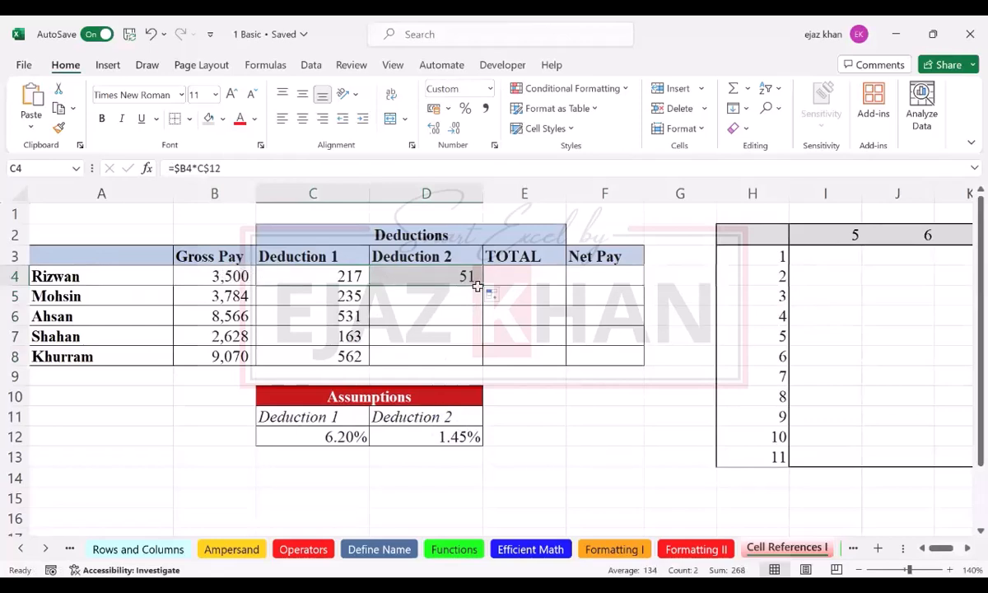
drag(479, 285, 488, 362)
click(455, 312)
click(459, 276)
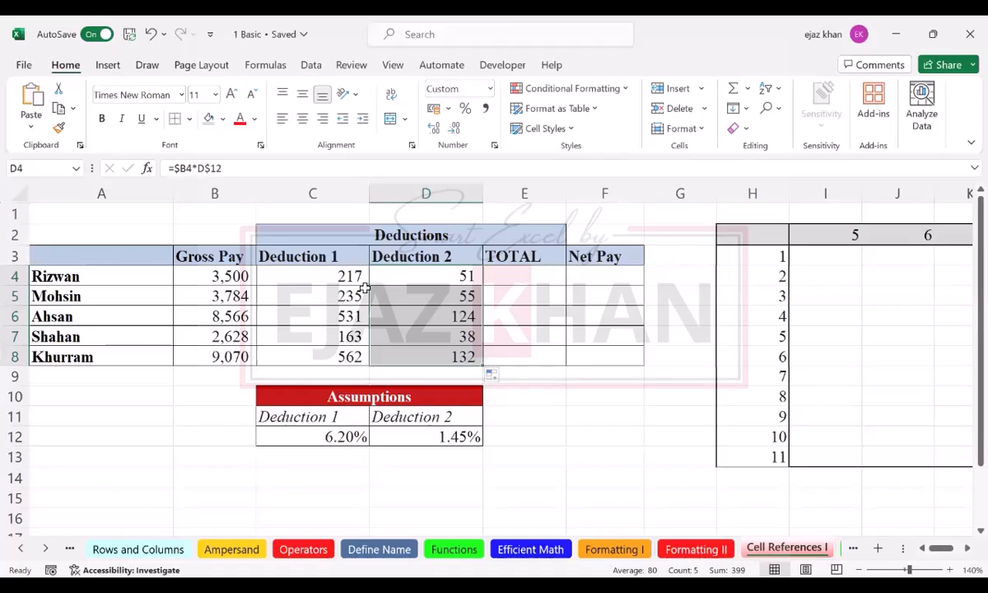
click(514, 278)
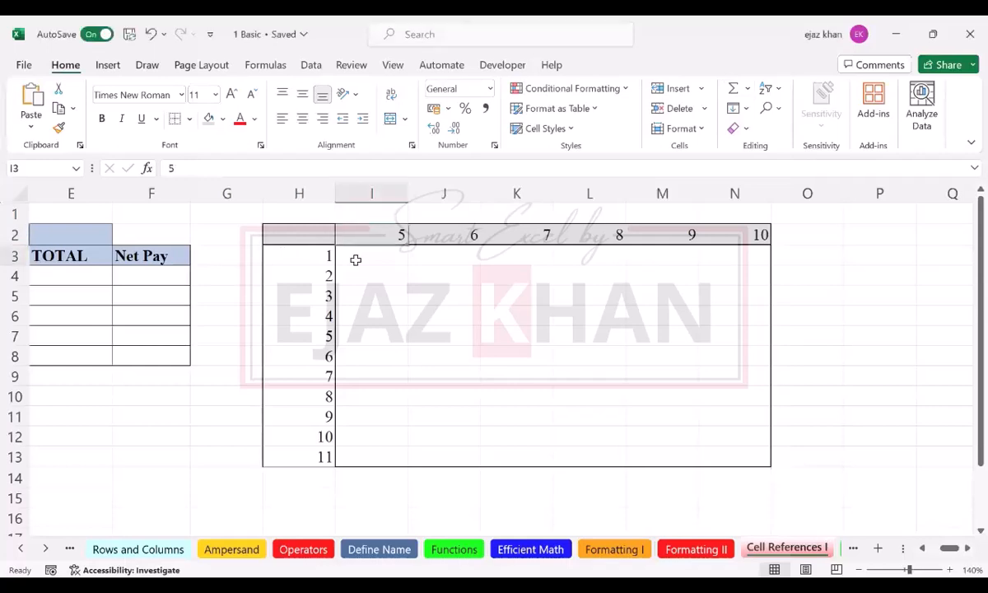
click(355, 256)
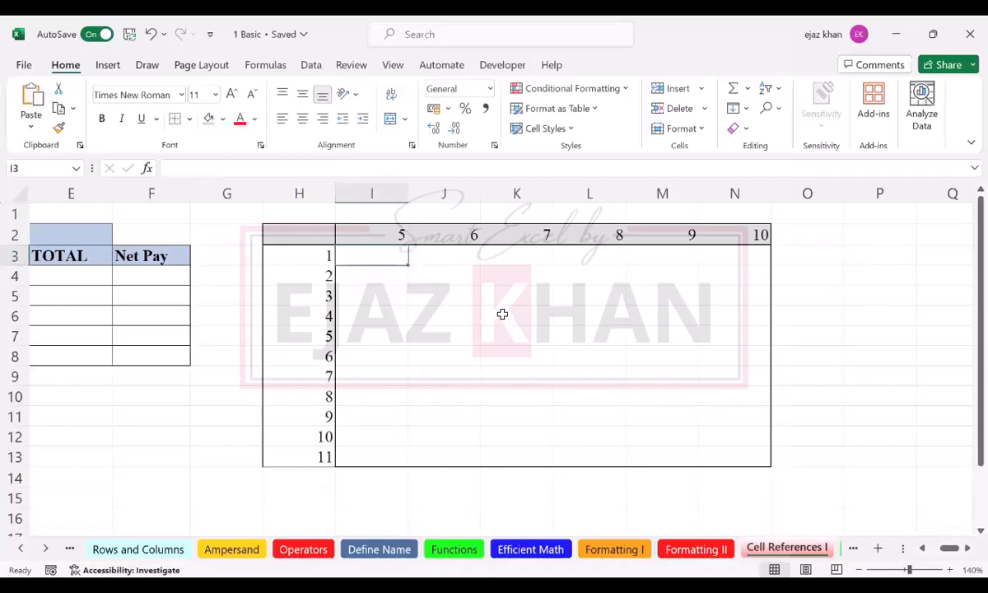
click(502, 314)
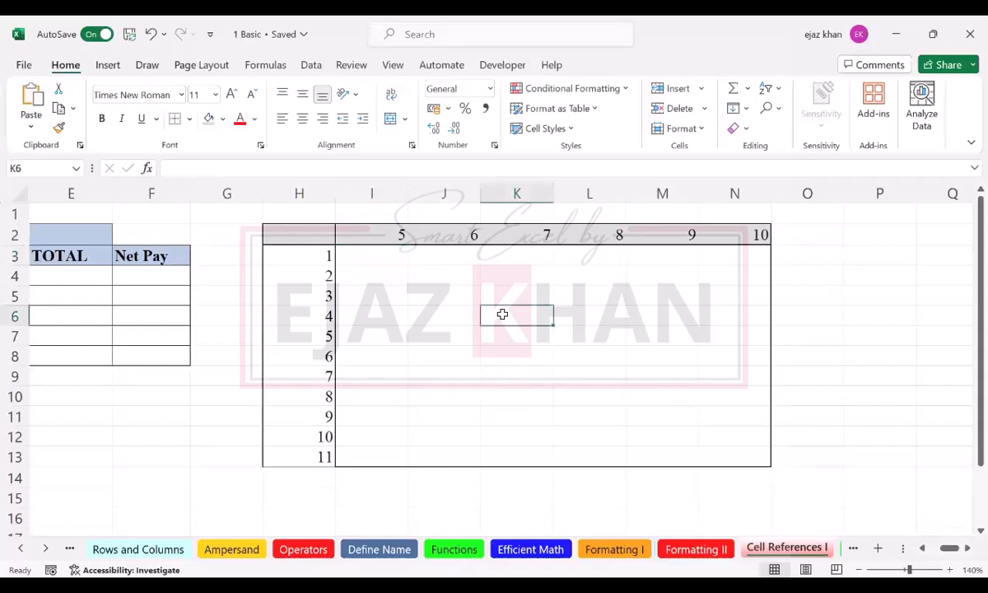
click(393, 259)
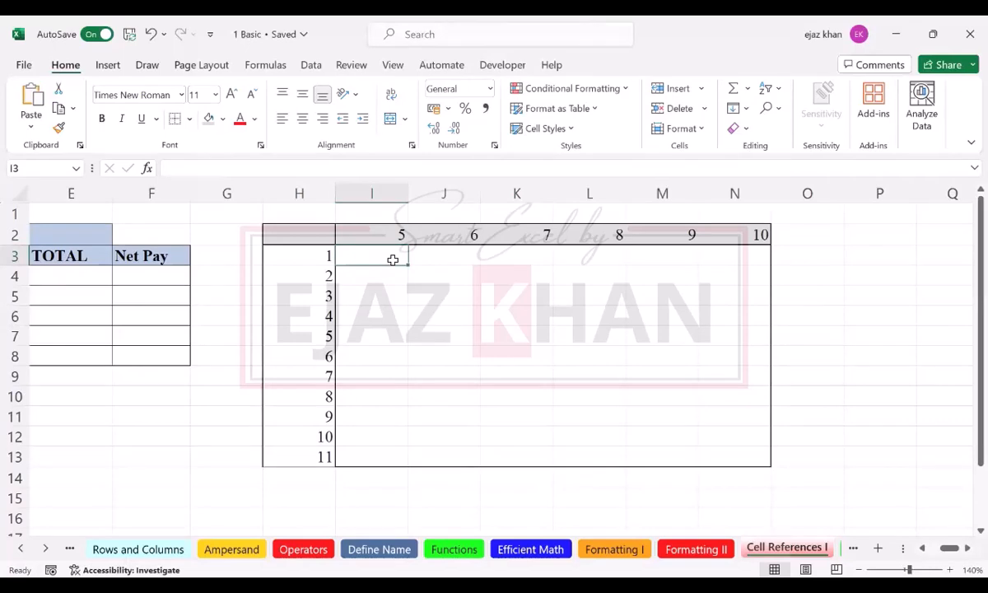
key(Left)
key(Left)
key(Left)
key(Left)
key(Left)
key(Left)
key(Left)
key(Left)
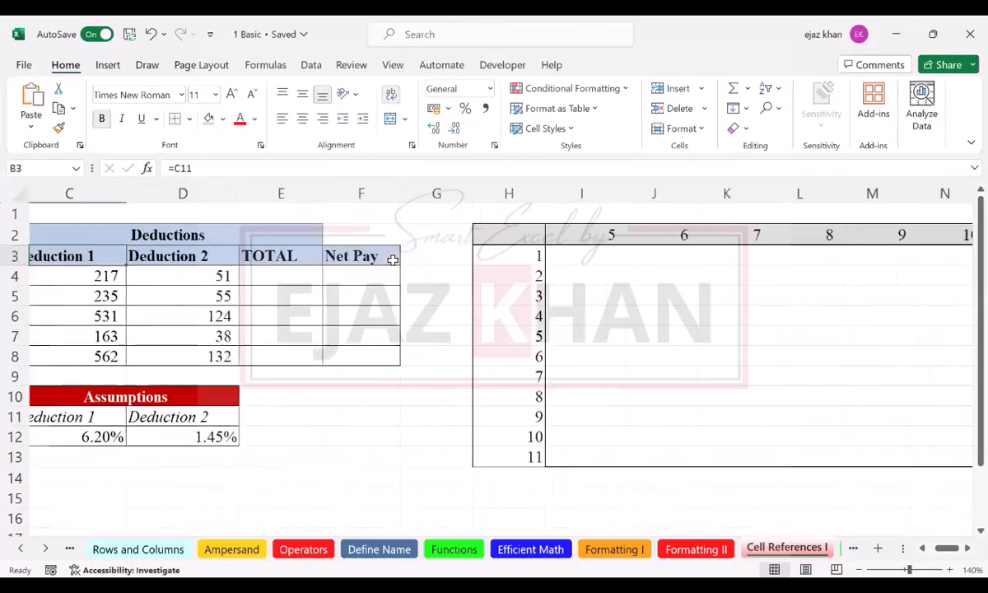
key(Right)
Step: Clear the formulas from both deduction columns, C4:D8
click(339, 276)
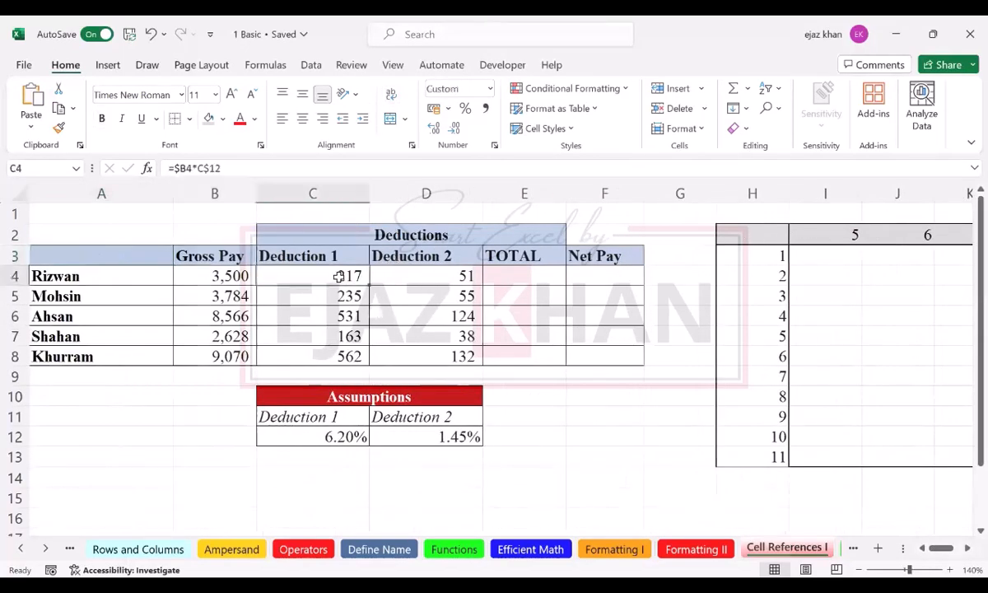
key(shift+Right)
key(ctrl+shift+Down)
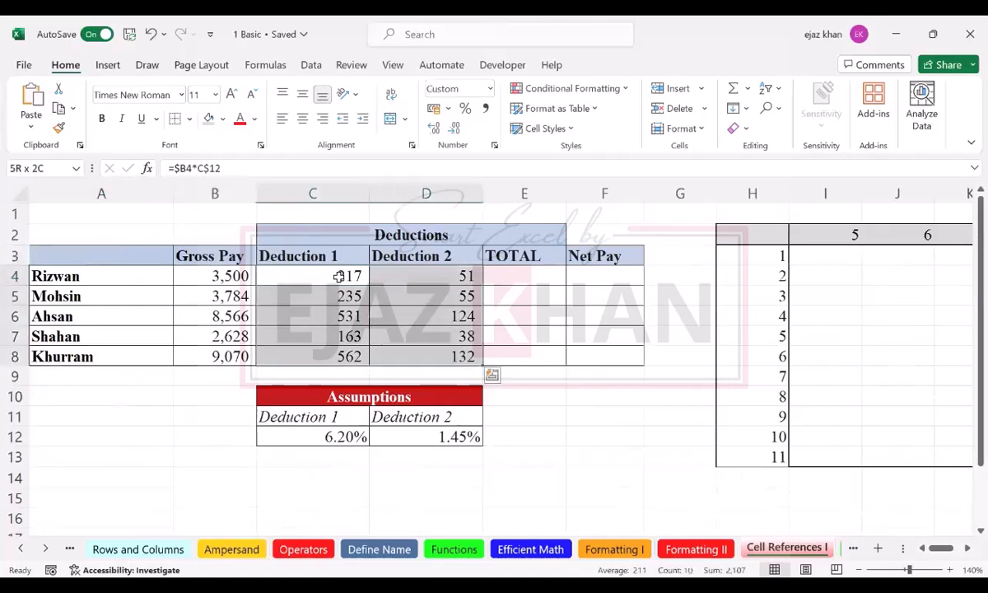
key(Delete)
Step: Enter =$B4*C$12 in C4, making column B absolute in the first reference and row 12 absolute in the second
click(338, 276)
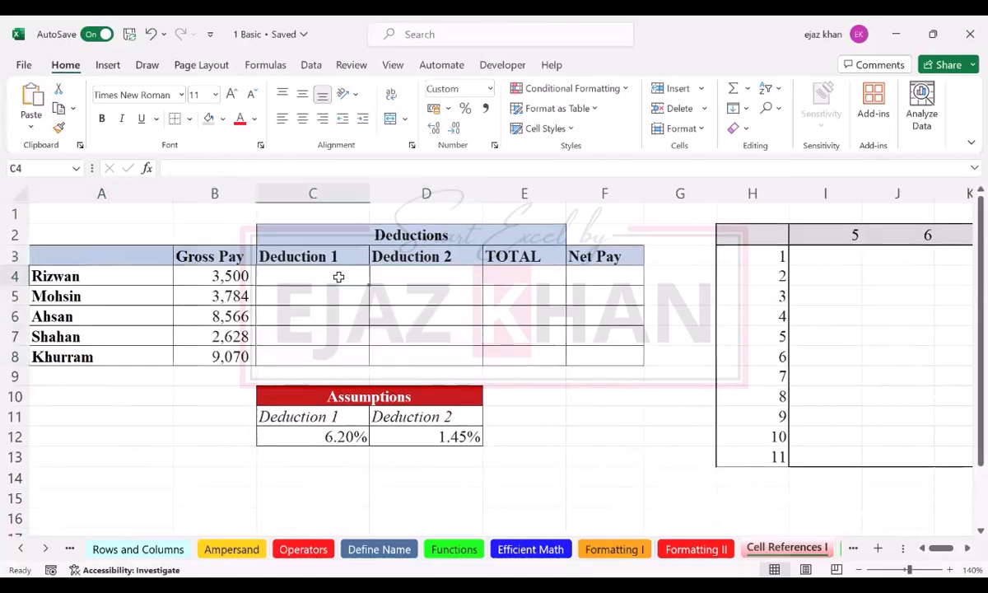
text(=)
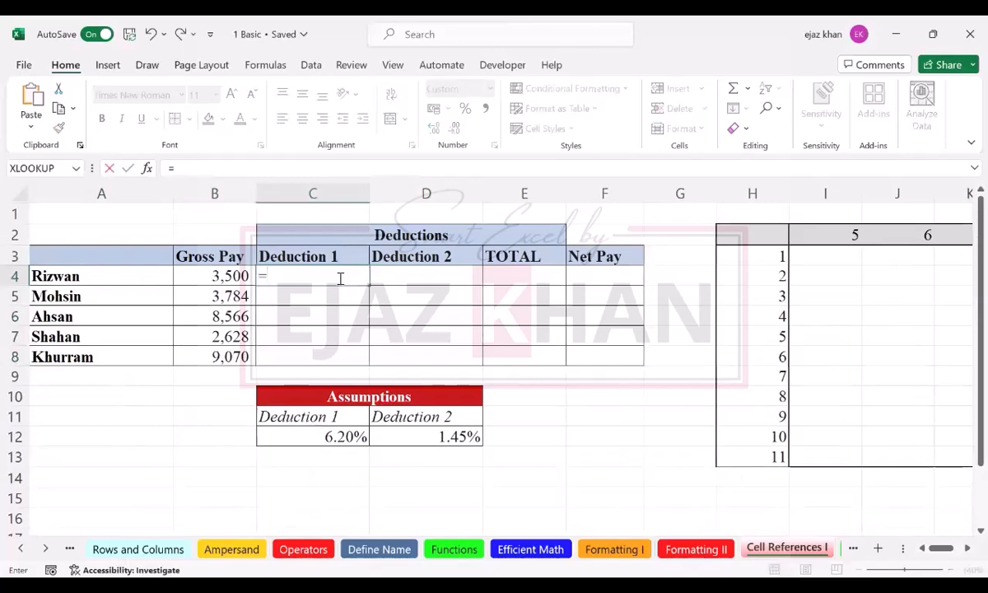
key(Left)
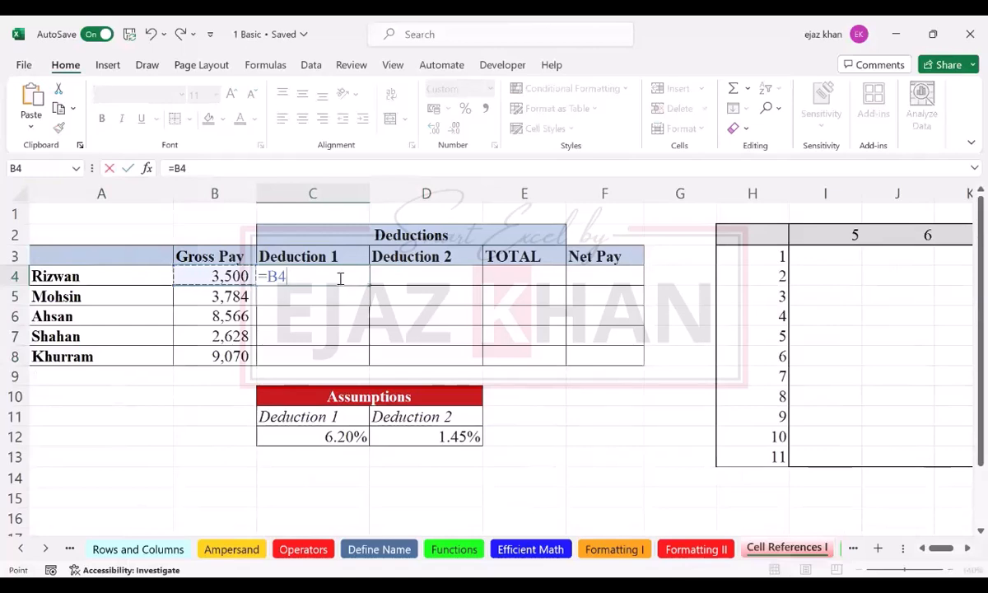
key(F4)
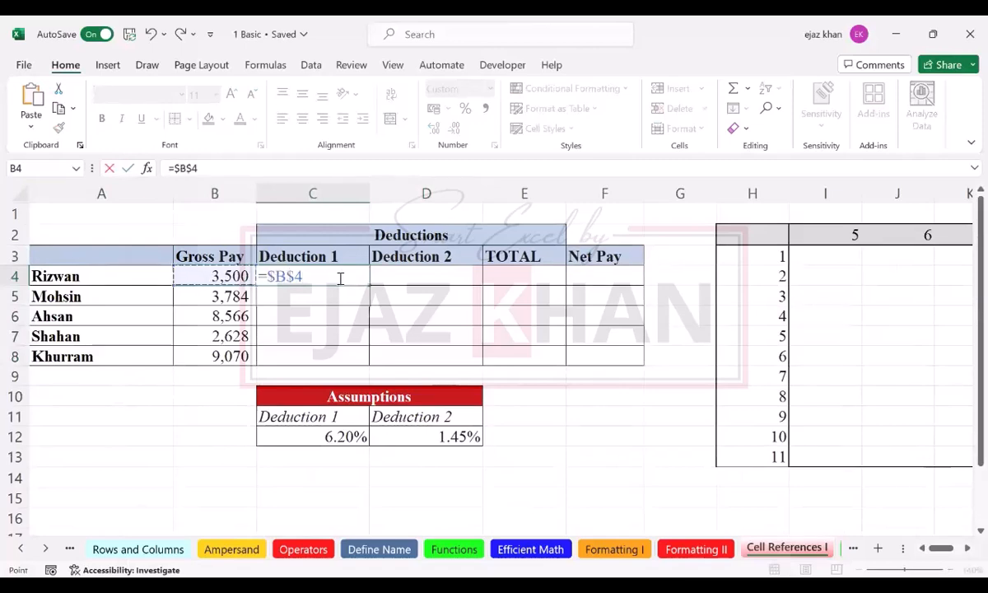
key(F4)
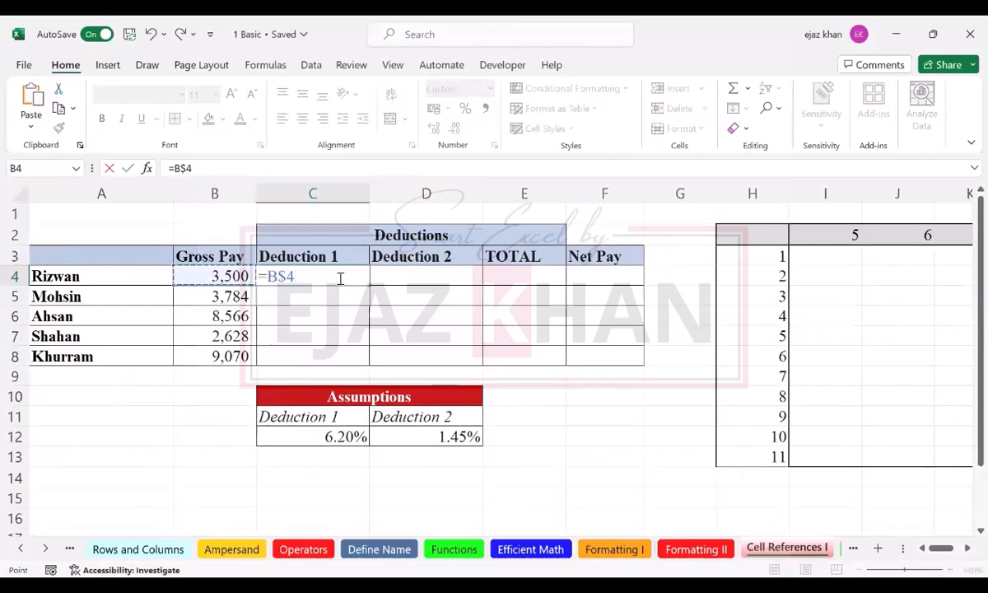
key(F4)
text(*)
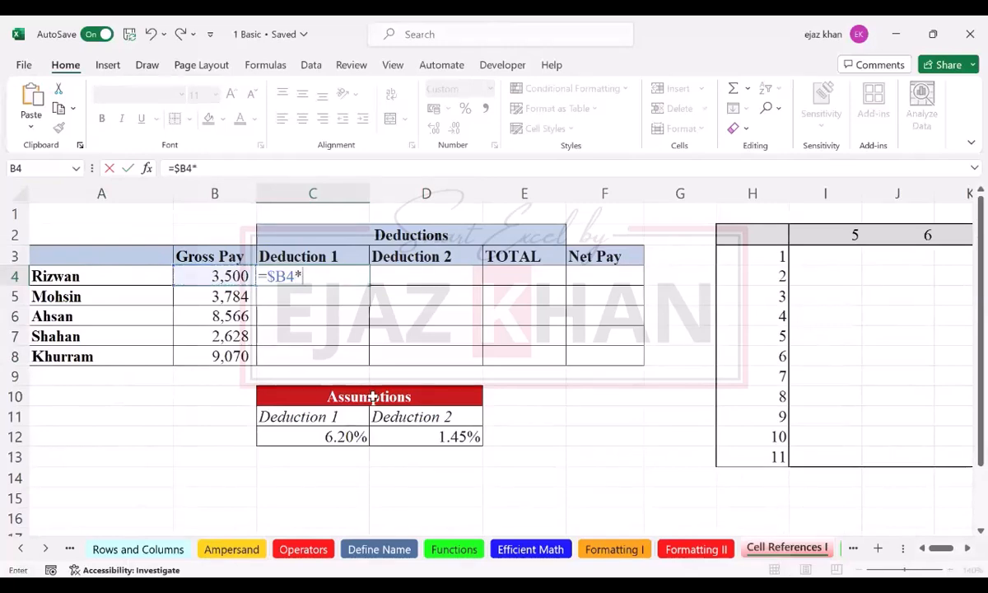
click(326, 436)
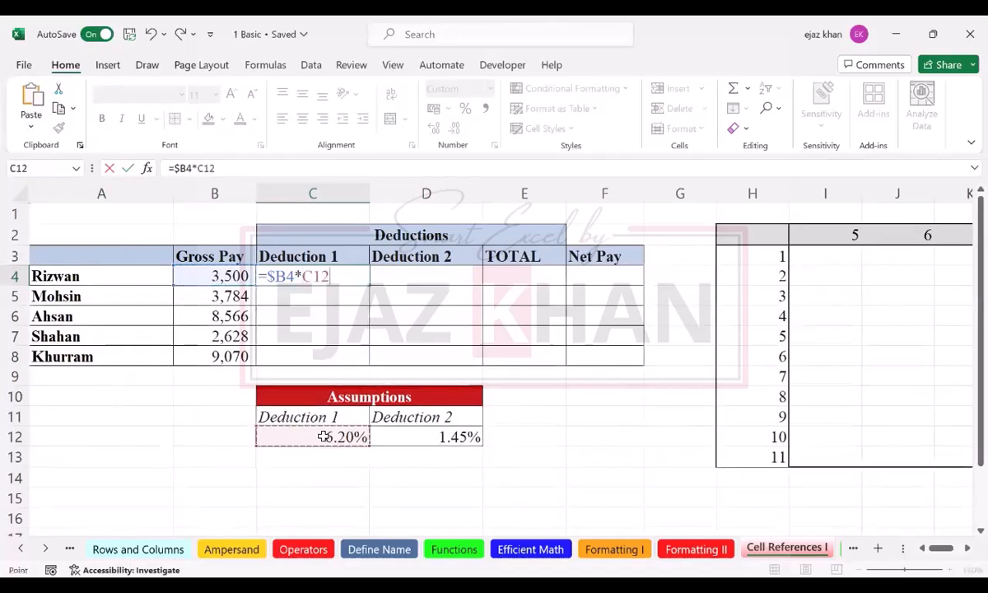
key(F4)
key(F4)
key(Return)
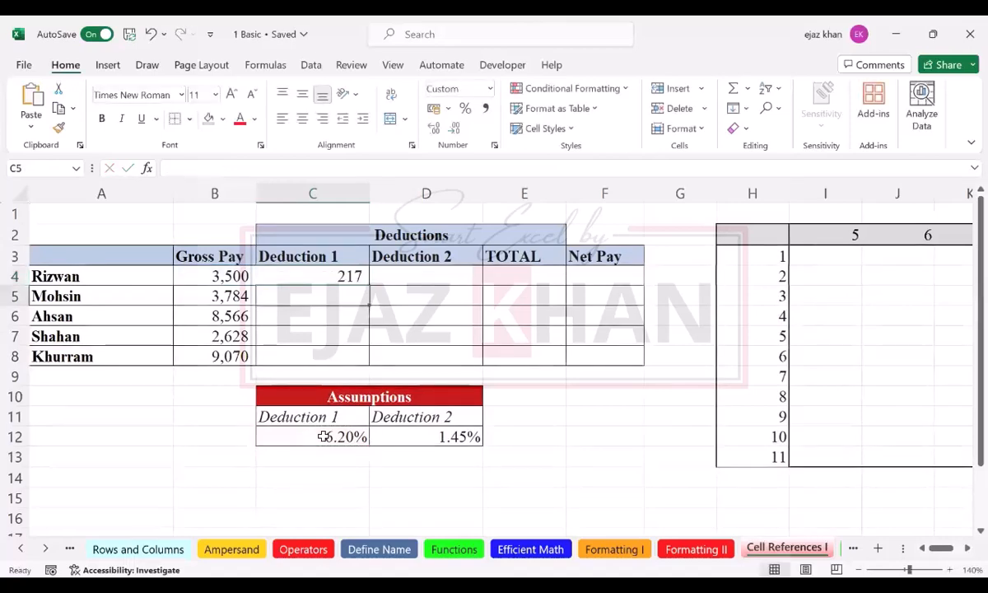
Step: Copy the C4 formula and paste it into C5:D8
key(Up)
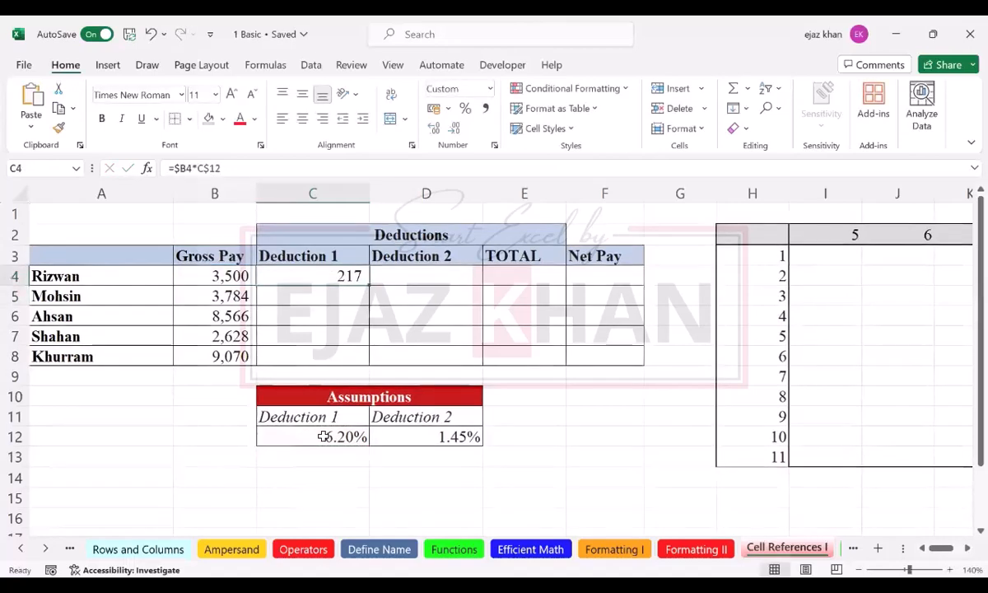
key(ctrl+c)
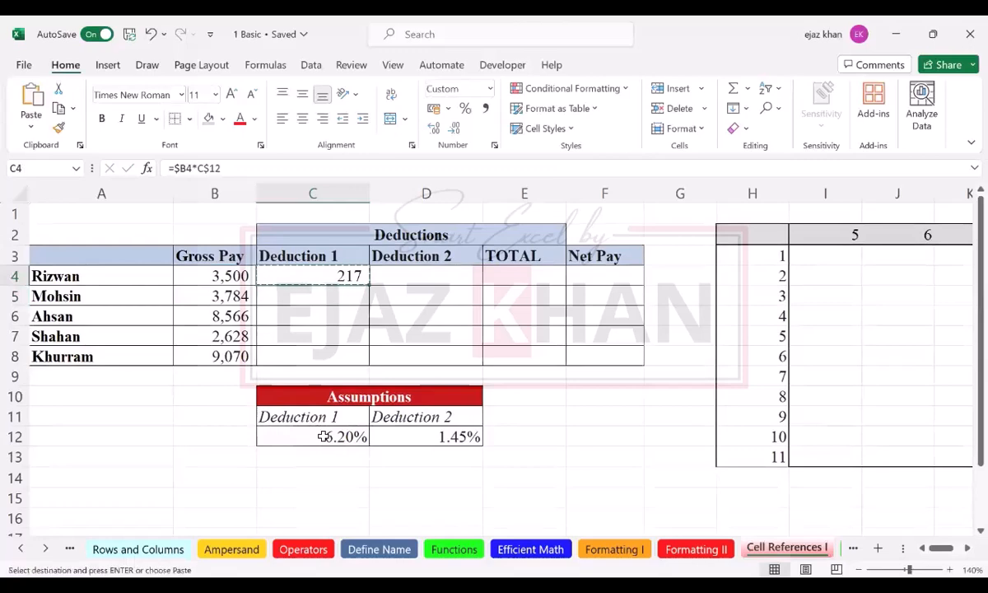
key(Right)
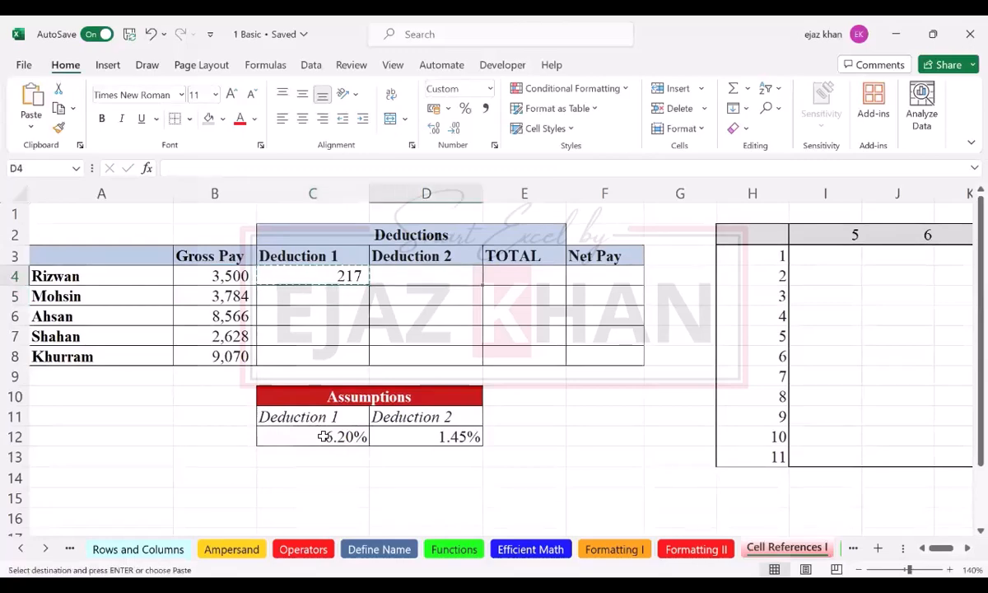
key(shift+Right)
key(shift+Right)
key(shift+Left)
key(shift+Left)
key(Left)
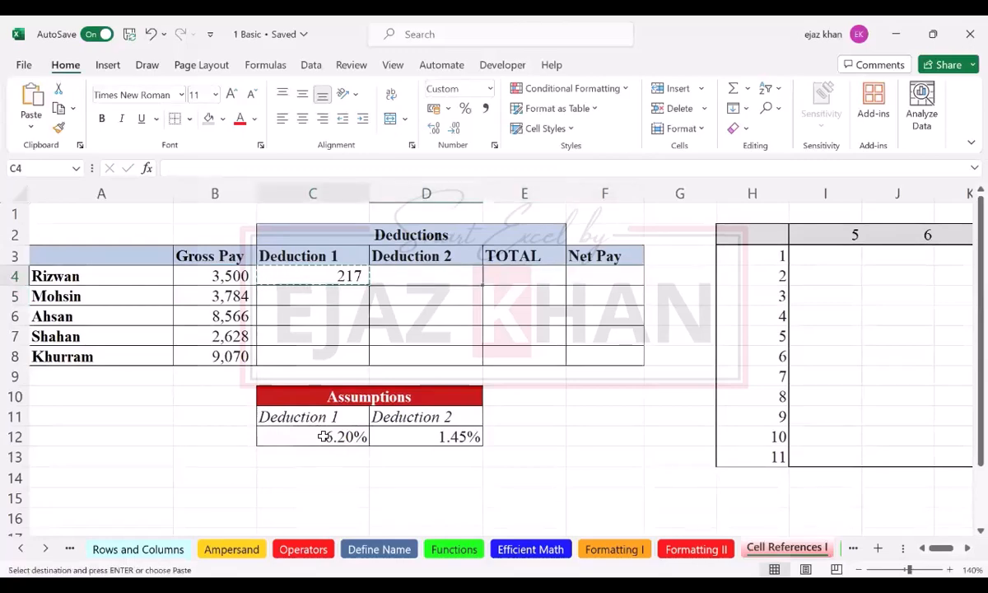
key(Down)
key(shift+Right)
key(shift+Down)
key(shift+Down)
key(shift+Down)
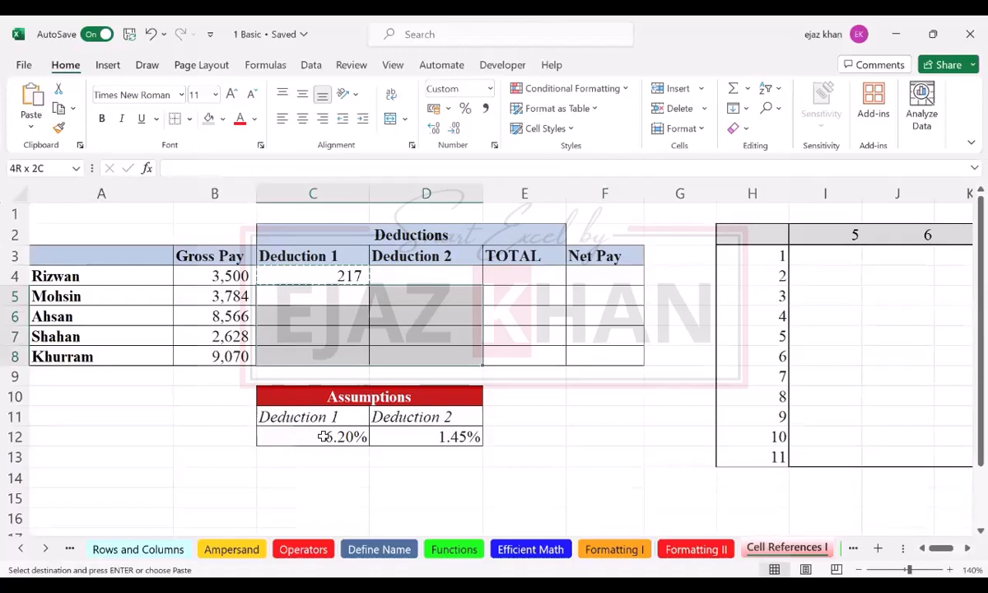
key(ctrl+v)
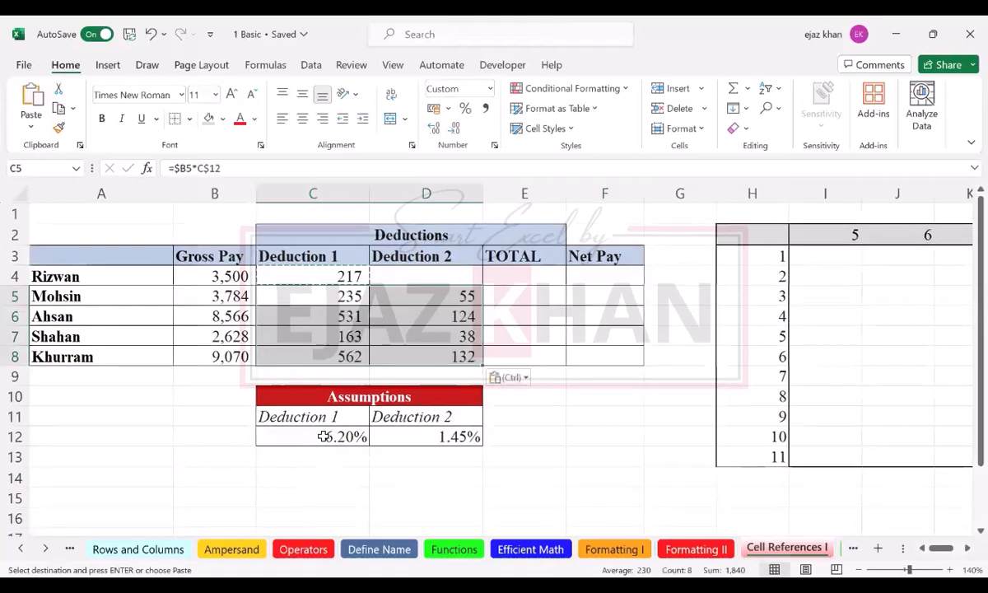
Step: Paste the copied C4 formula into D4 to complete the Deduction 2 column
key(Right)
key(Up)
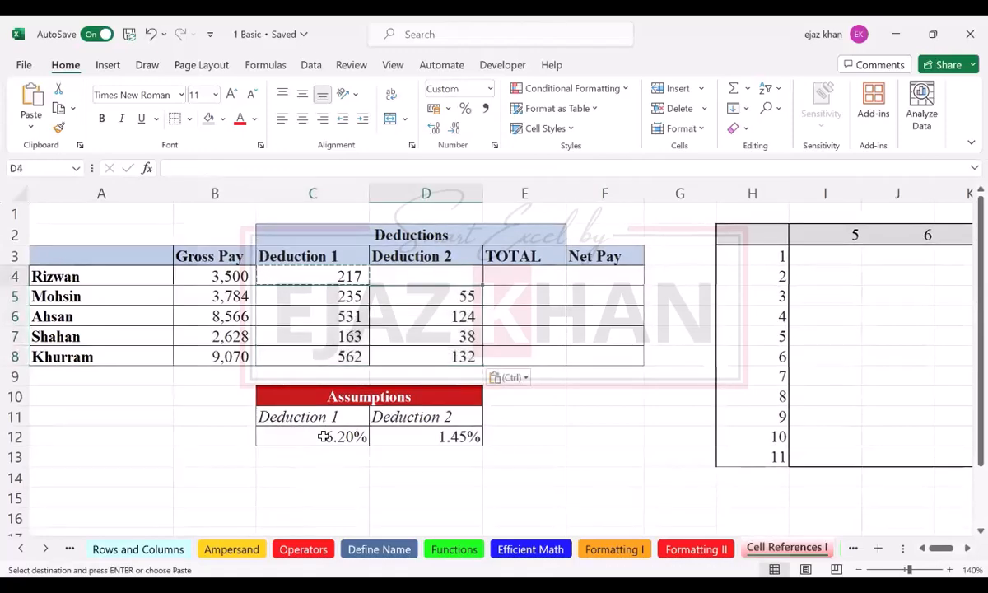
key(ctrl+v)
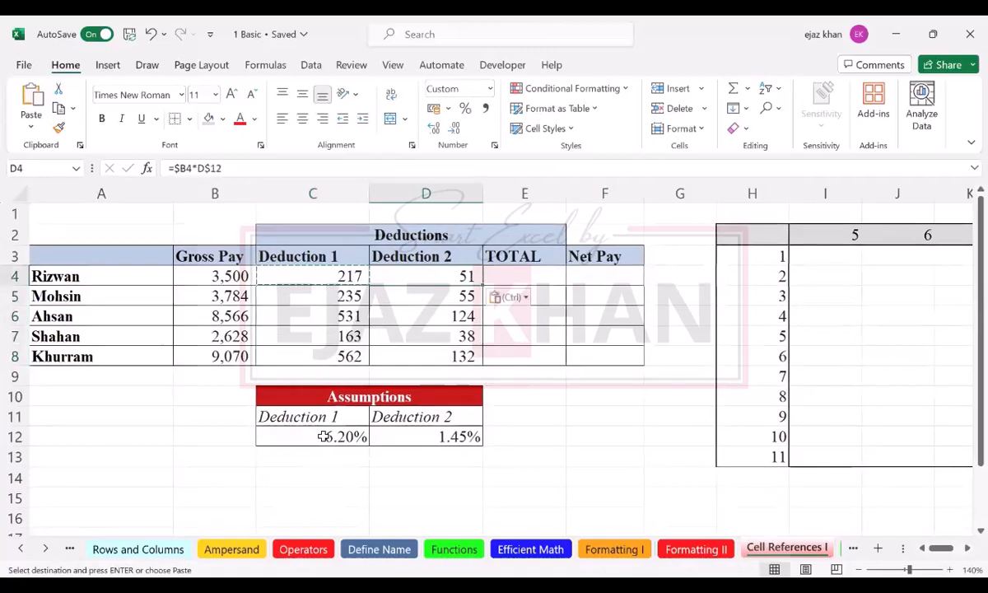
key(Escape)
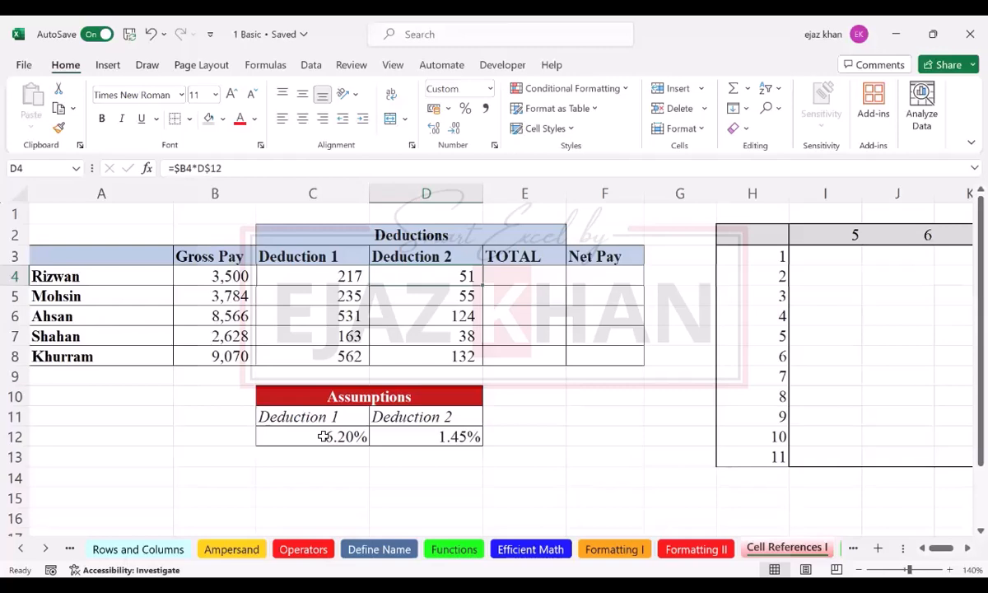
Step: Enter =I$2*$H3 in I3 of the multiplication grid, making row 2 absolute in the first reference and column H absolute in the second
key(Right)
key(Right)
key(Right)
key(Right)
key(Right)
key(Right)
key(Right)
key(Right)
key(Right)
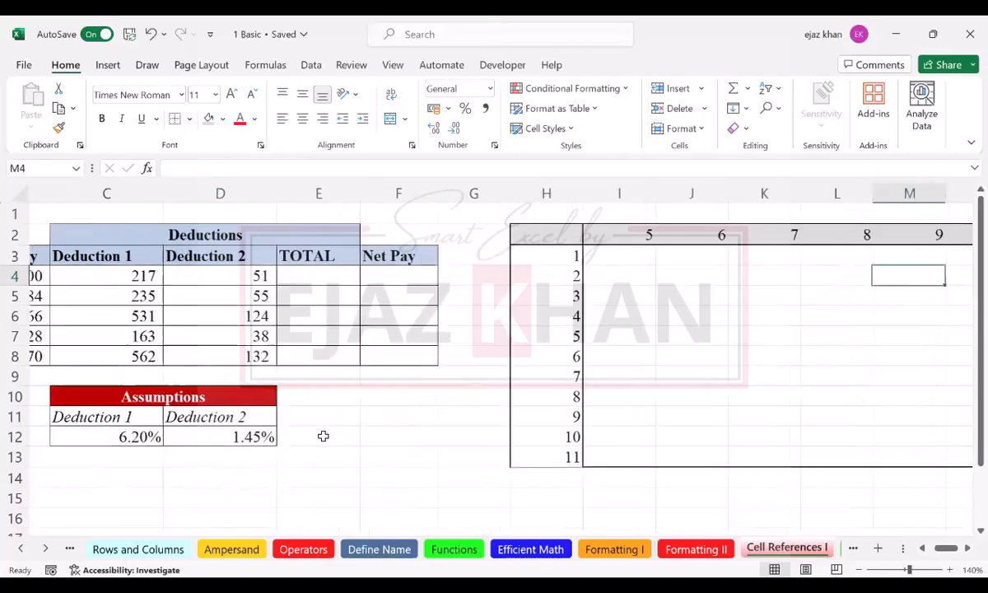
key(Right)
key(Left)
key(Left)
key(Left)
key(Left)
key(Left)
key(Up)
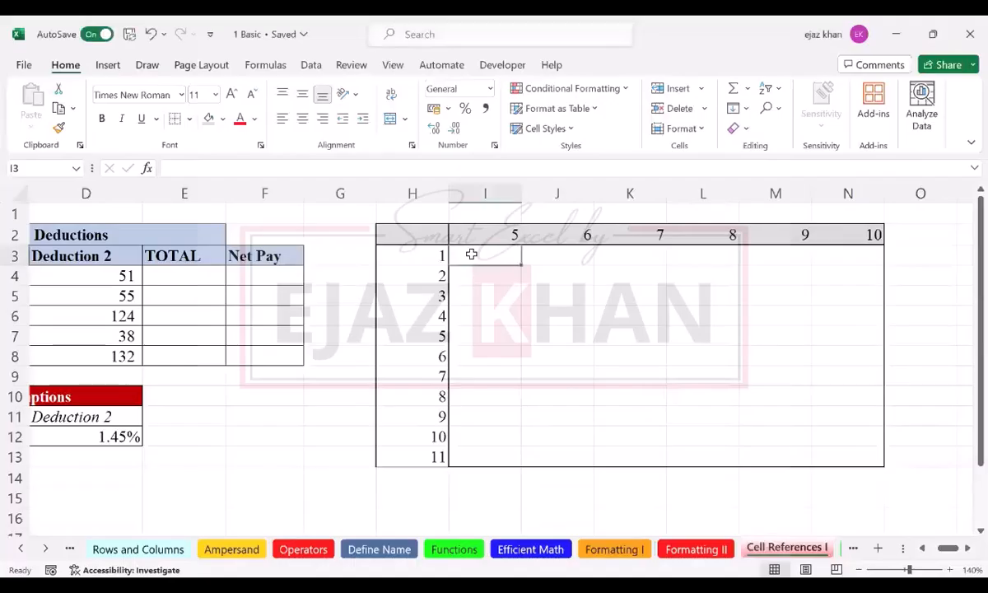
text(=)
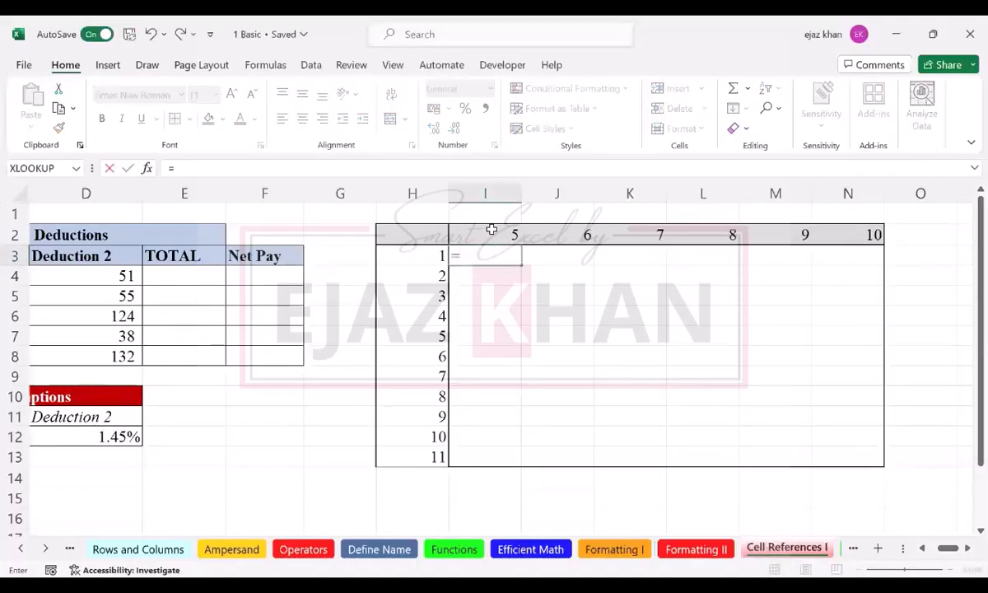
click(492, 230)
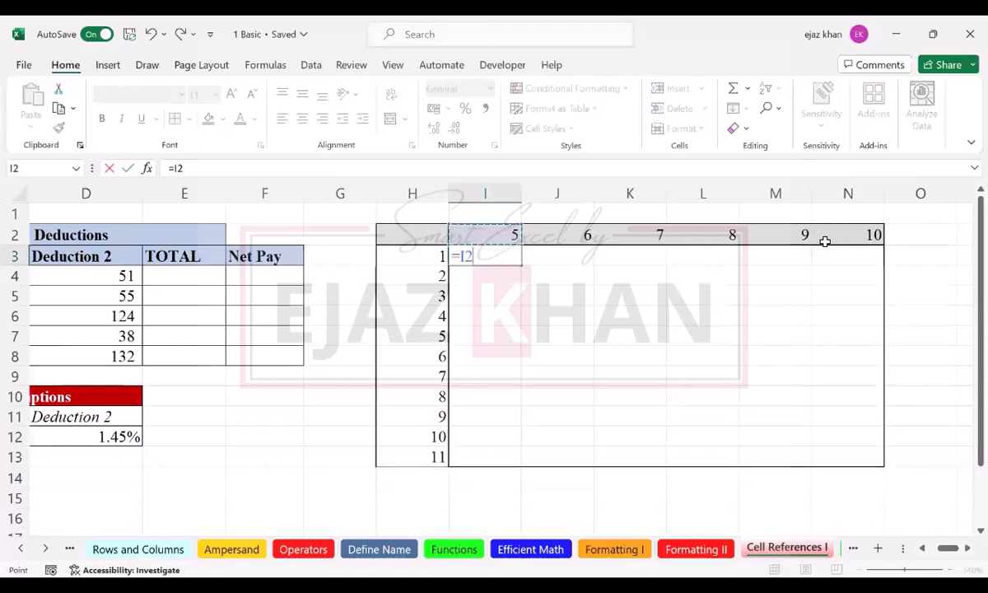
key(F4)
key(F4)
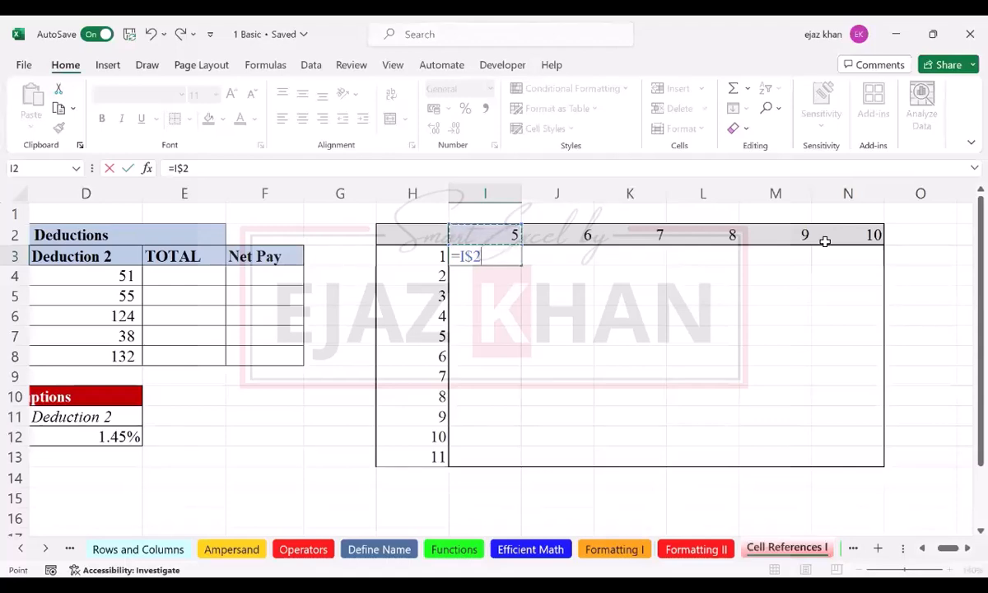
text(*)
click(422, 254)
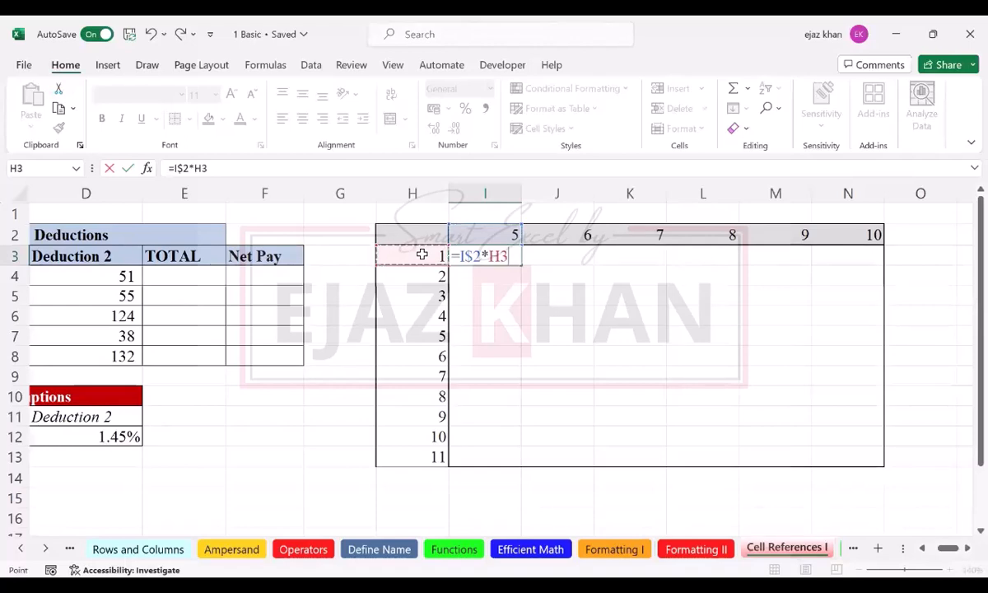
key(F4)
key(F4)
key(F4)
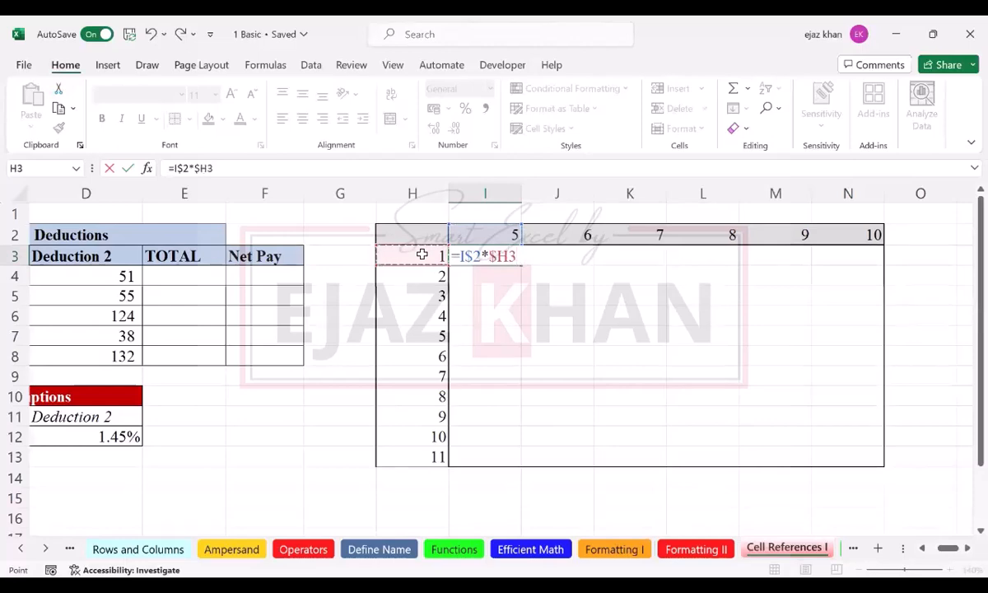
key(Return)
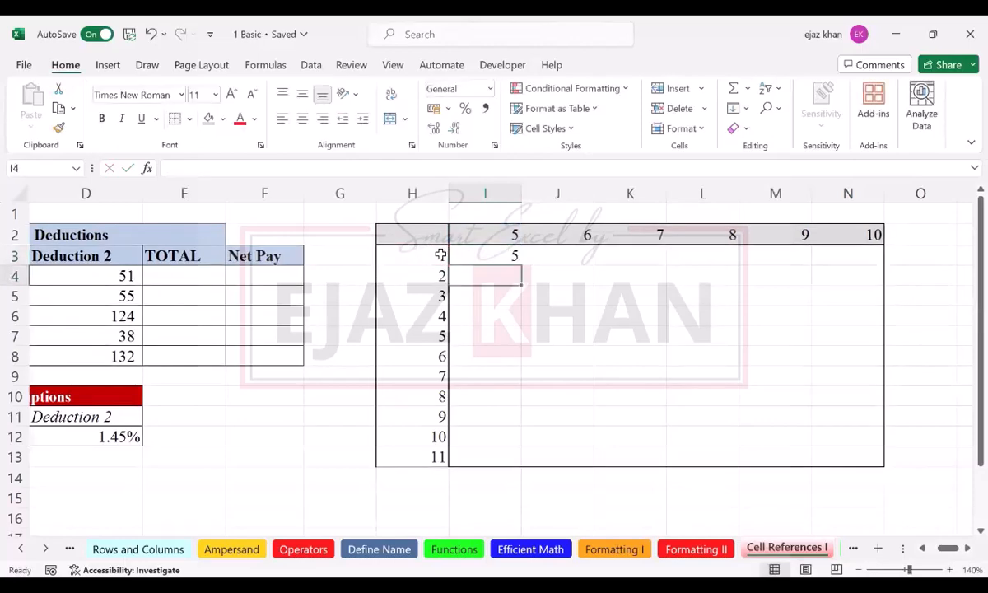
Step: Copy the I3 formula and paste it into I4:N13
click(510, 257)
key(ctrl+c)
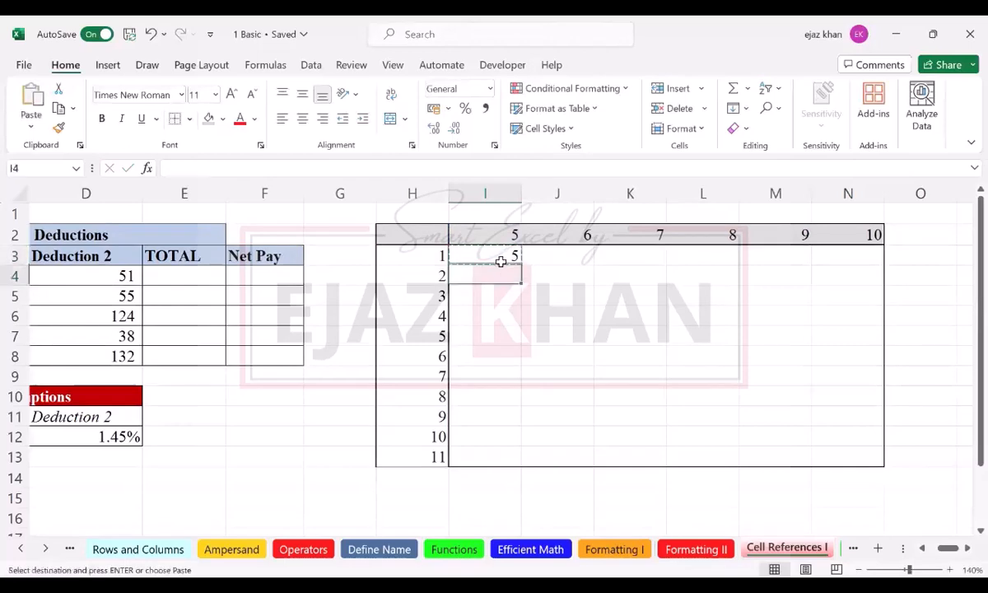
key(shift+Right)
key(shift+Right)
key(shift+Right)
key(shift+Right)
key(shift+Right)
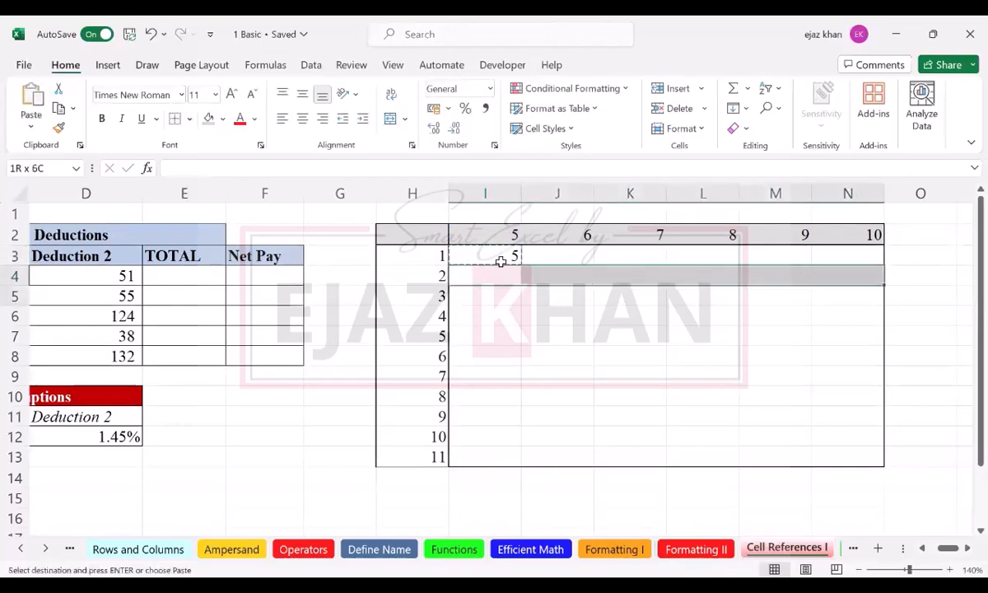
key(shift+Down)
key(shift+Down)
key(shift+Down)
key(shift+Down)
key(shift+Down)
key(shift+Down)
key(shift+Down)
key(shift+Down)
key(shift+Down)
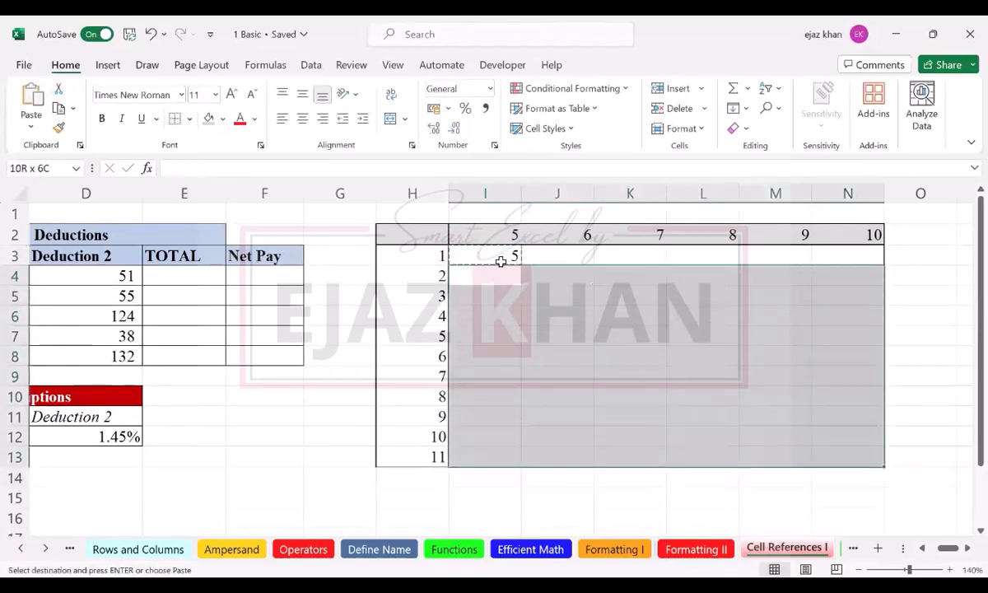
key(ctrl+v)
Step: Paste the copied I3 formula into J3:N3 to complete the grid's first row
key(Right)
key(Up)
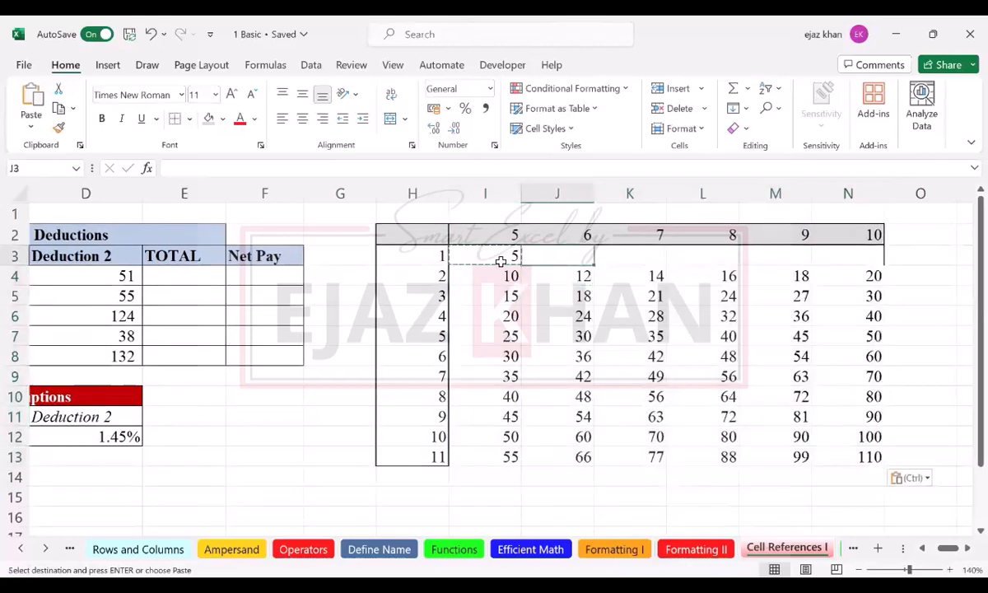
key(shift+Right)
key(shift+Right)
key(shift+Right)
key(shift+Right)
key(ctrl+v)
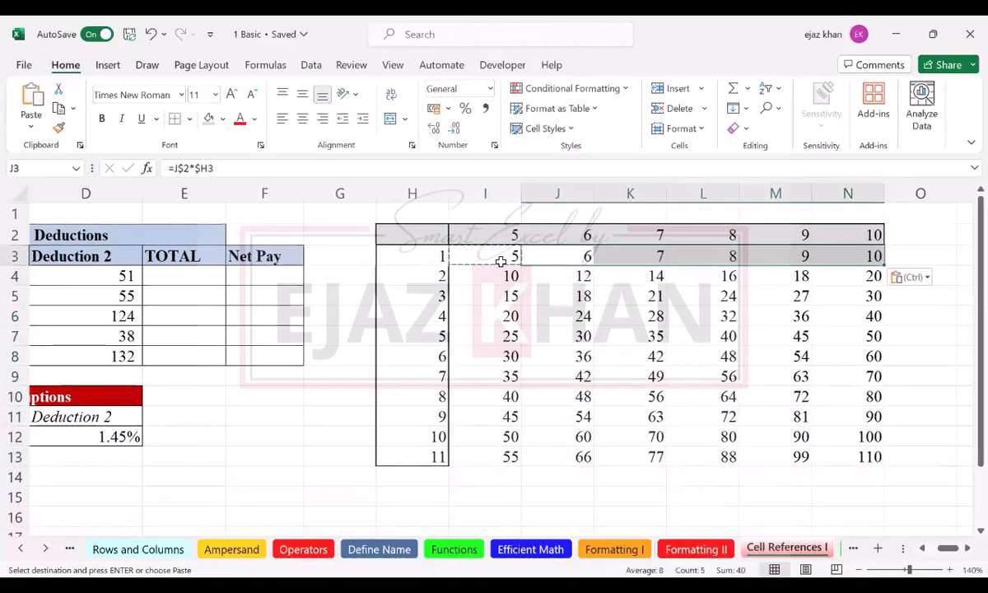
key(Escape)
key(Down)
key(Down)
key(Down)
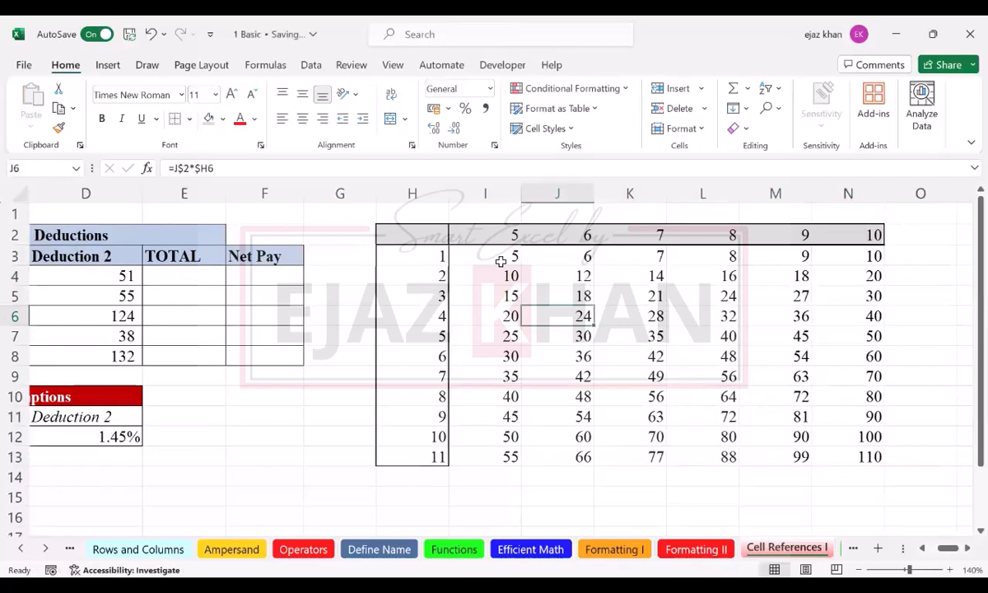
Step: Undo both pastes and the I3 formula entry, emptying the multiplication grid
key(ctrl+z)
key(ctrl+z)
key(ctrl+z)
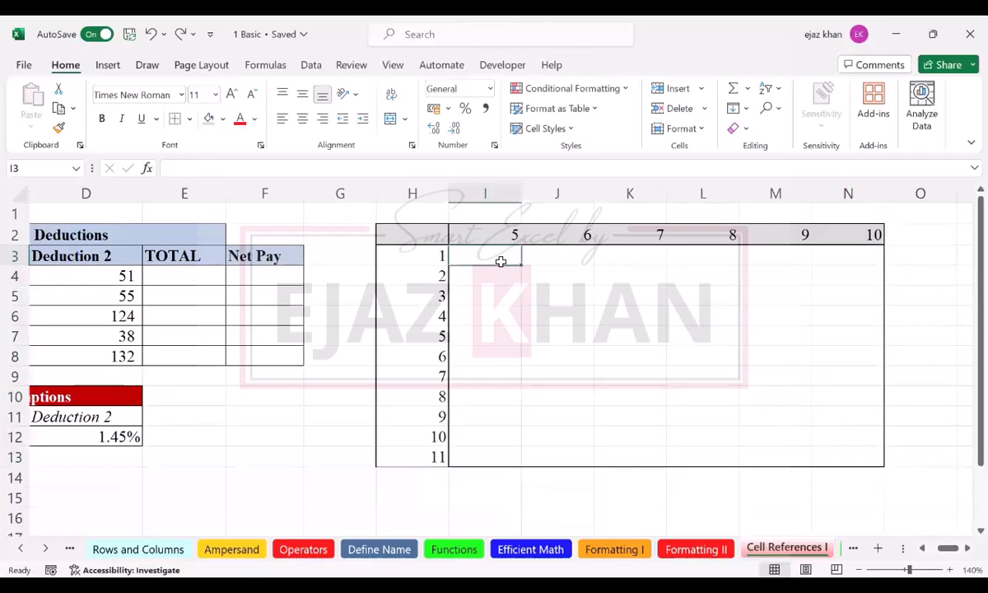
key(shift+Right)
key(shift+Right)
key(shift+Right)
key(shift+Right)
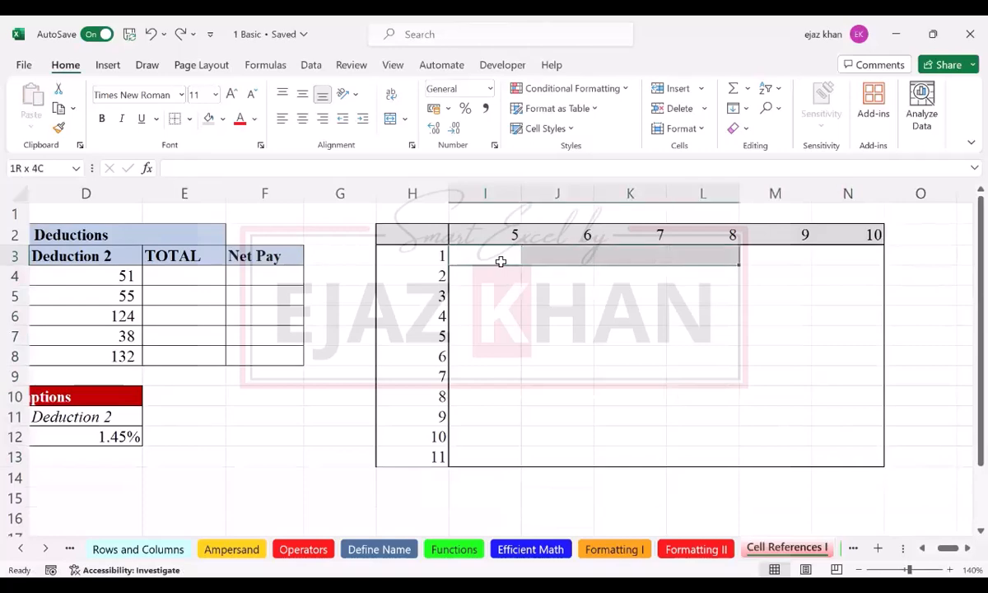
key(Left)
click(501, 261)
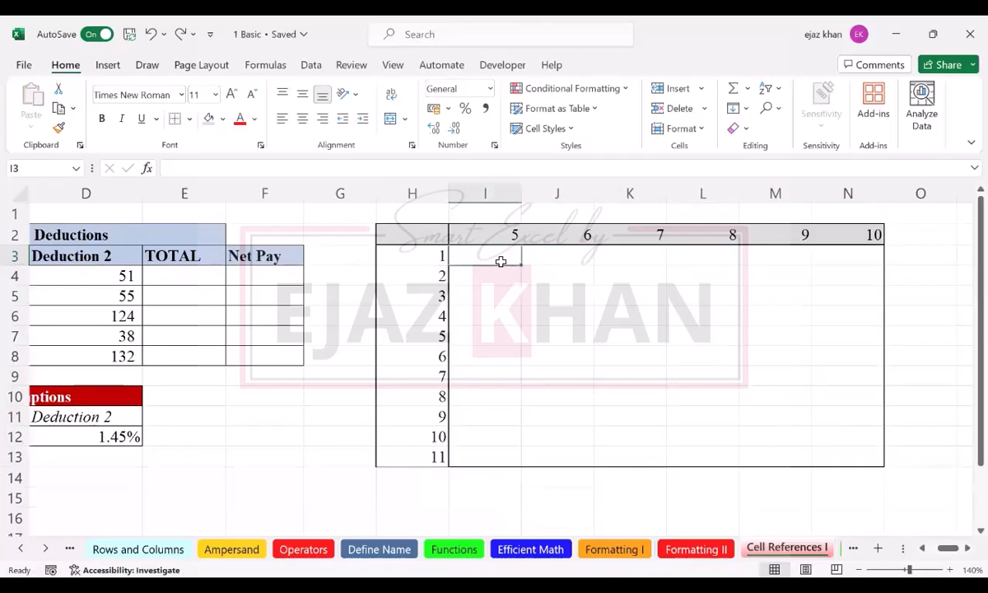
Step: Fill the whole grid I3:N13 with the formula =I$2*$H3 in a single entry
key(shift+Right)
key(shift+Right)
key(shift+Right)
key(shift+Right)
key(shift+Right)
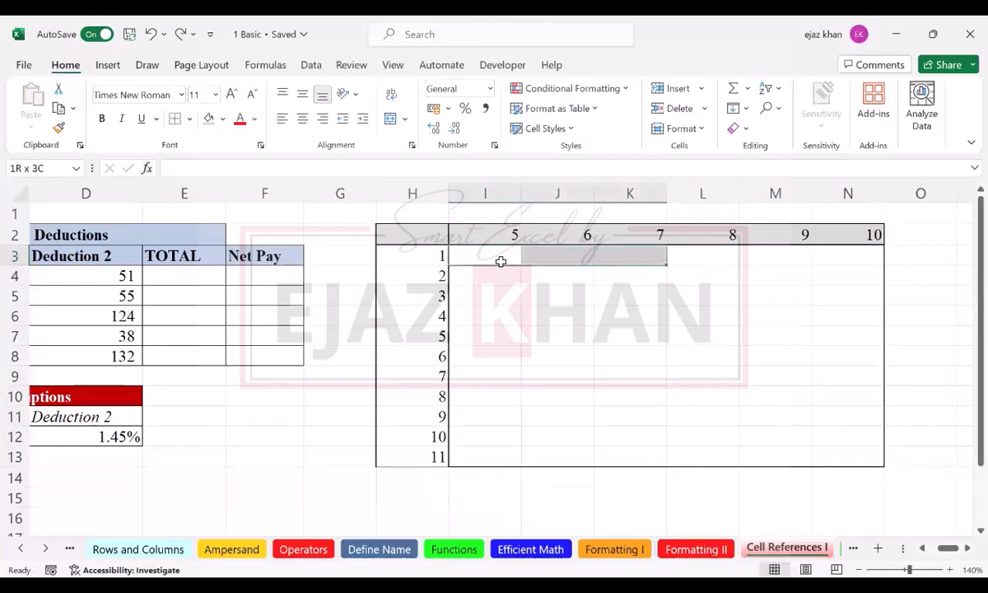
key(shift+Down)
key(shift+Down)
key(shift+Down)
key(shift+Down)
key(shift+Down)
key(shift+Down)
key(shift+Down)
key(shift+Down)
key(shift+Down)
key(shift+Down)
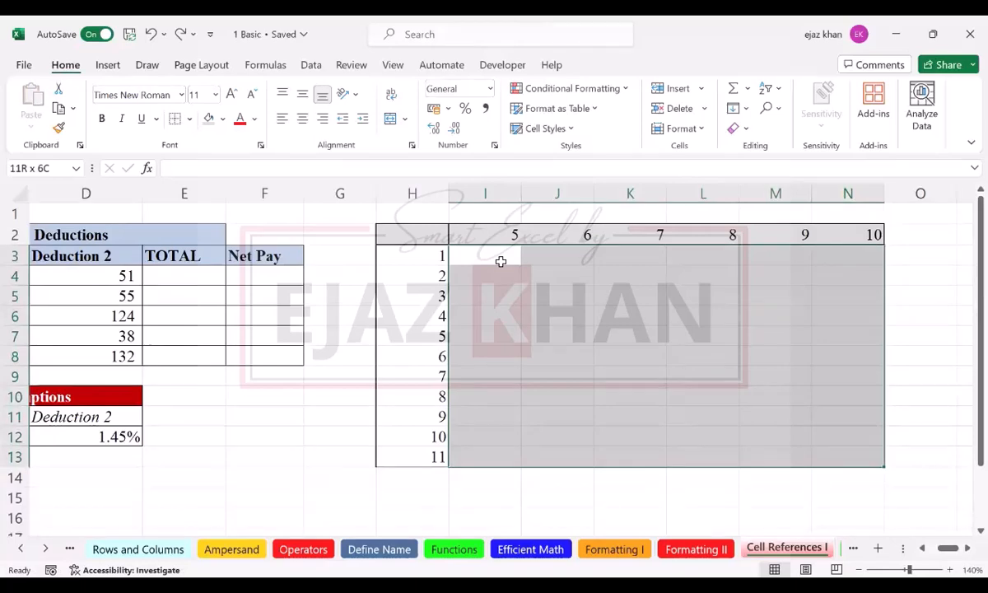
text(=)
key(Up)
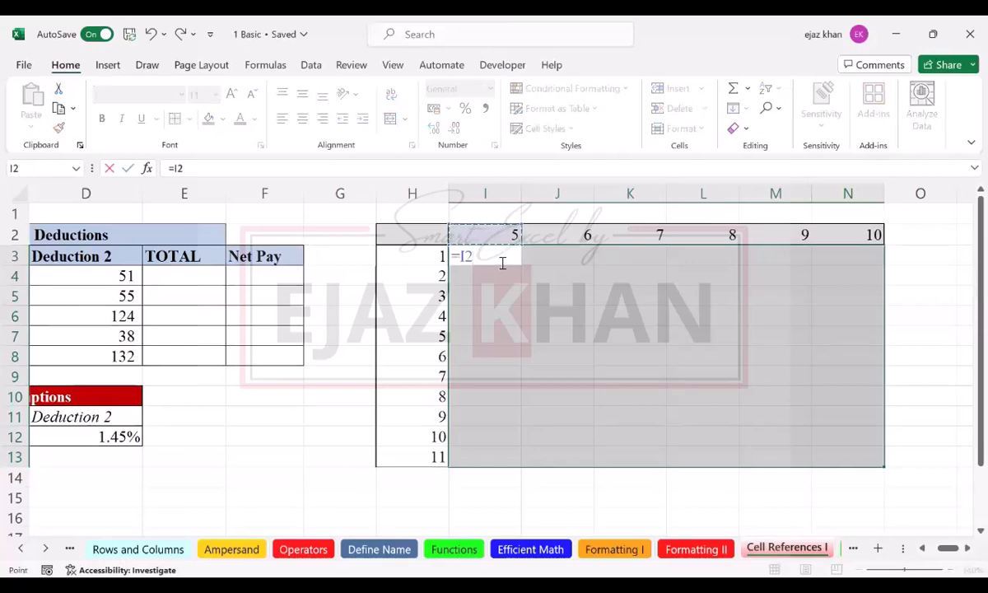
key(F4)
key(F4)
text(*)
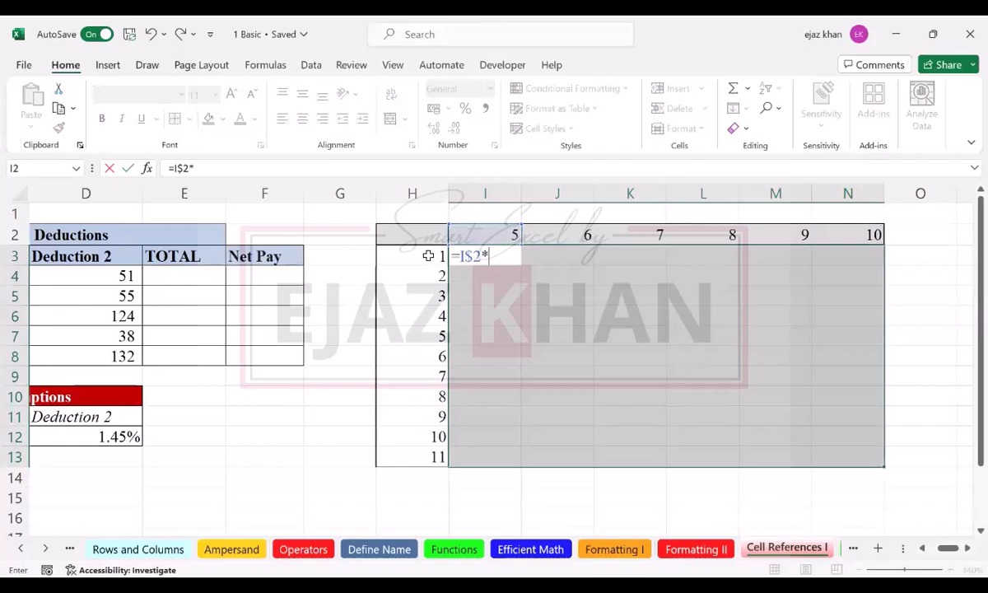
click(428, 256)
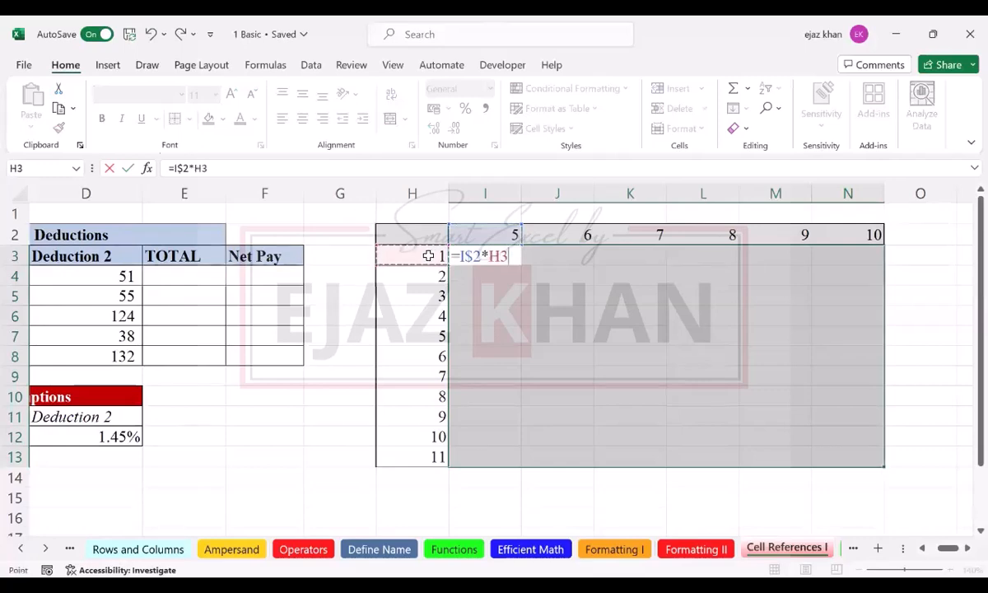
key(F4)
key(F4)
key(F4)
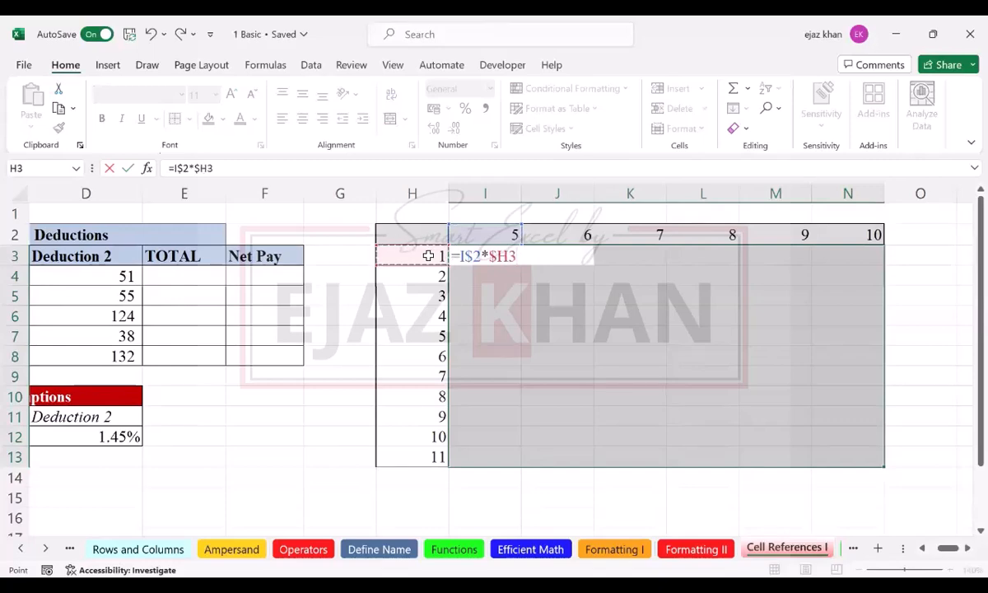
key(ctrl+Return)
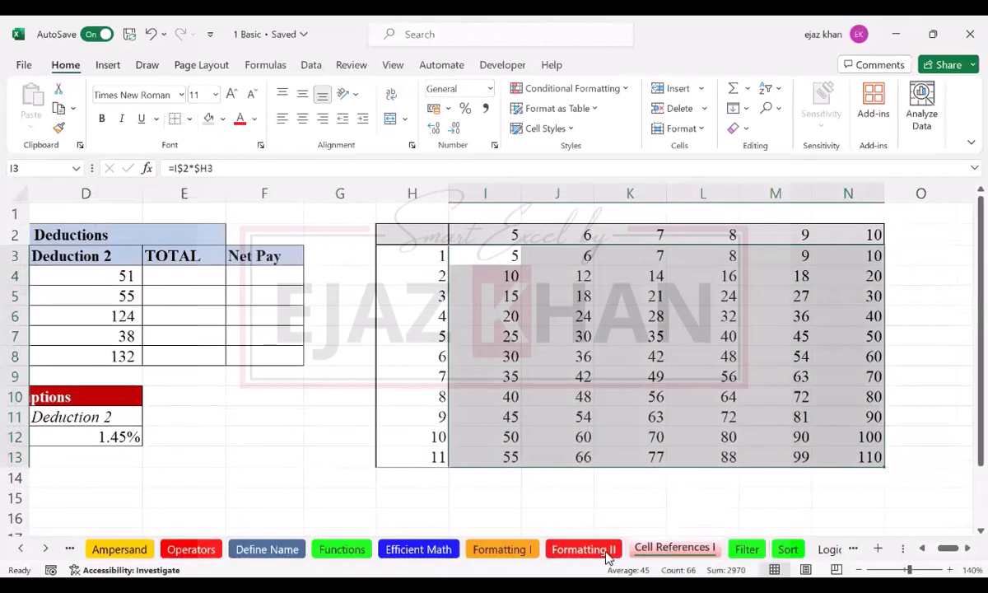
Step: On the Formatting II sheet, enter a person's first name in B37 and last name in C37
key(ctrl+Page_Up)
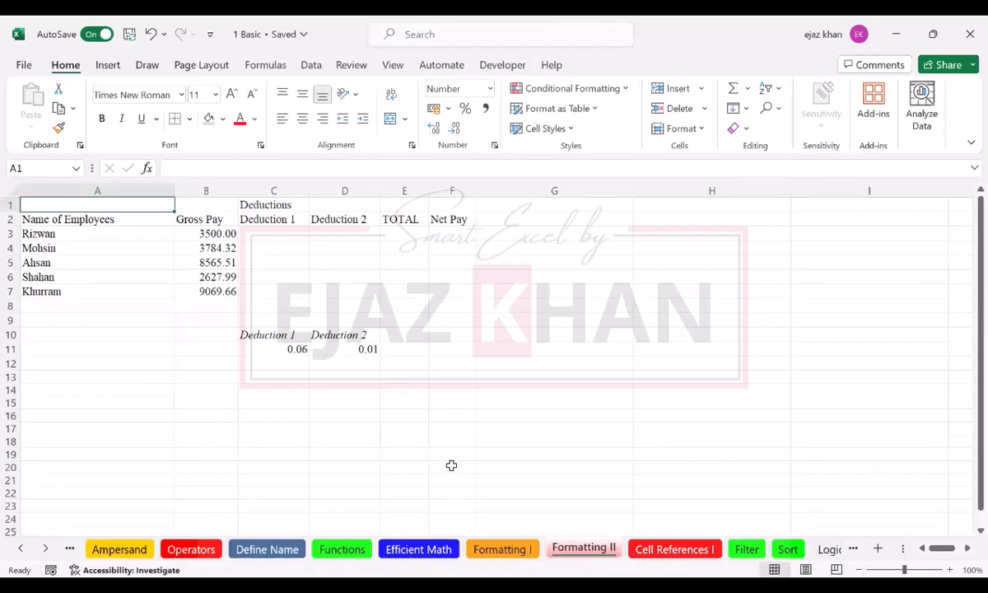
click(104, 388)
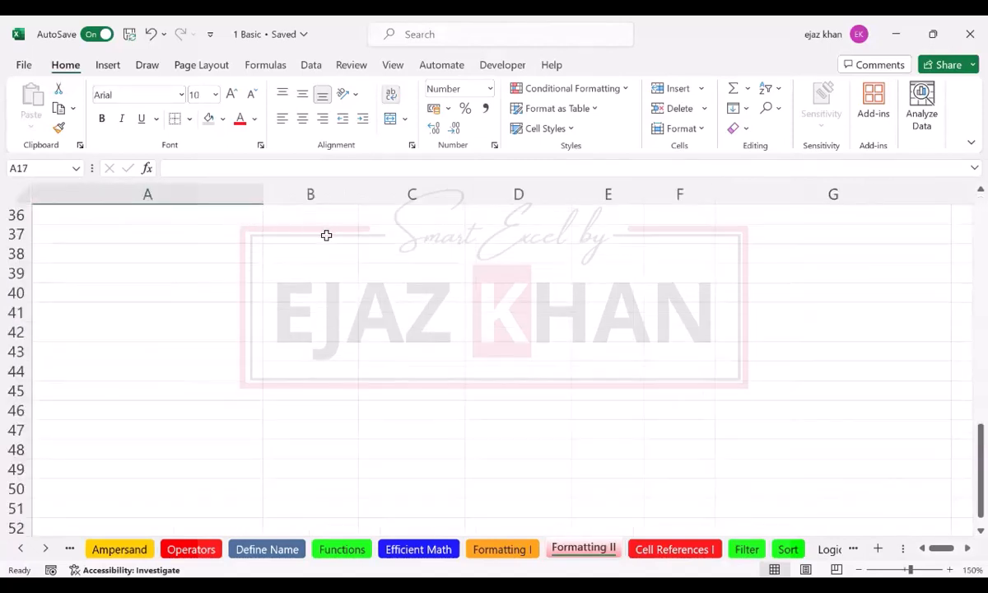
click(326, 236)
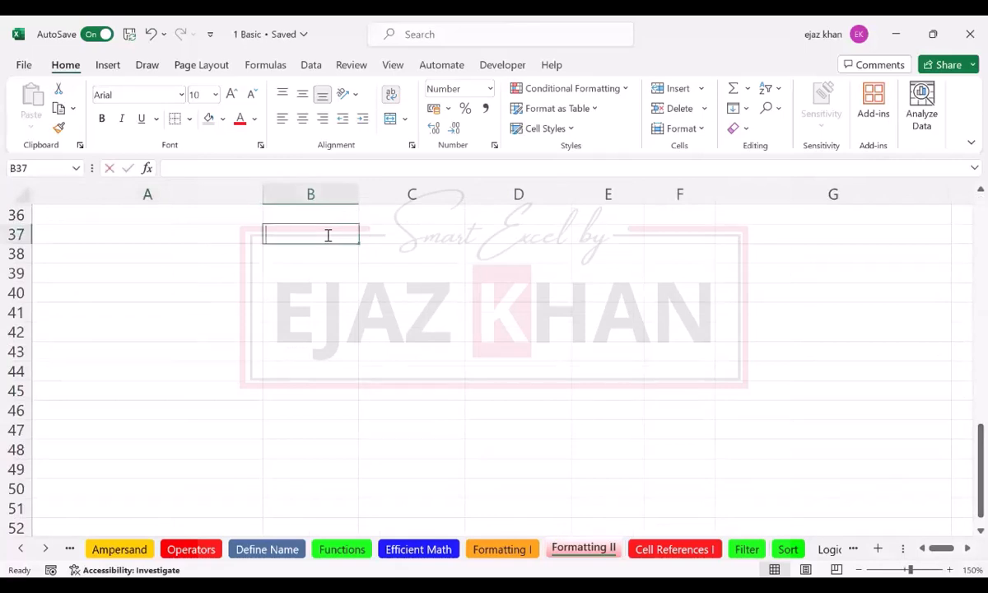
key(Tab)
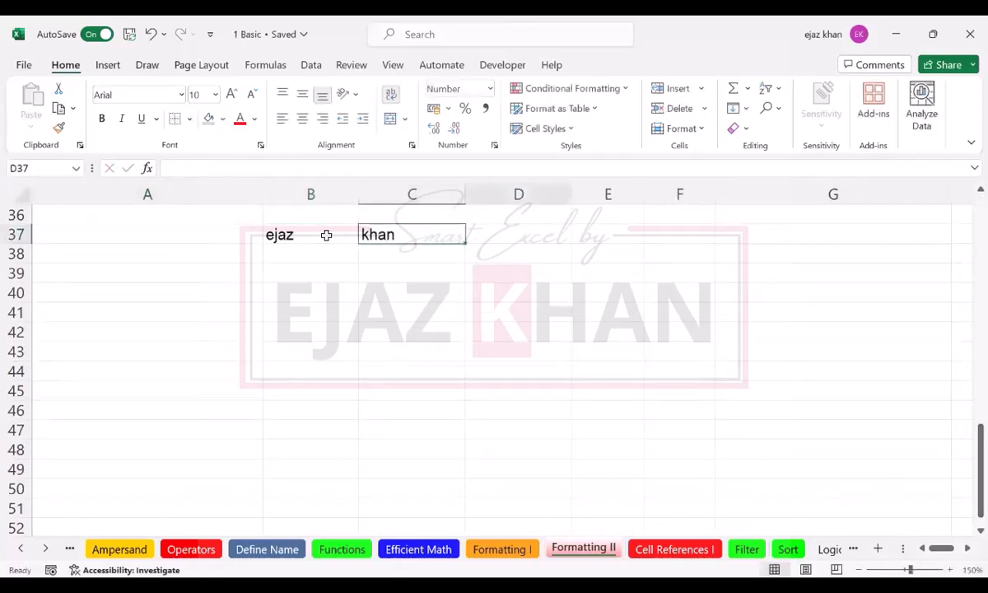
key(Tab)
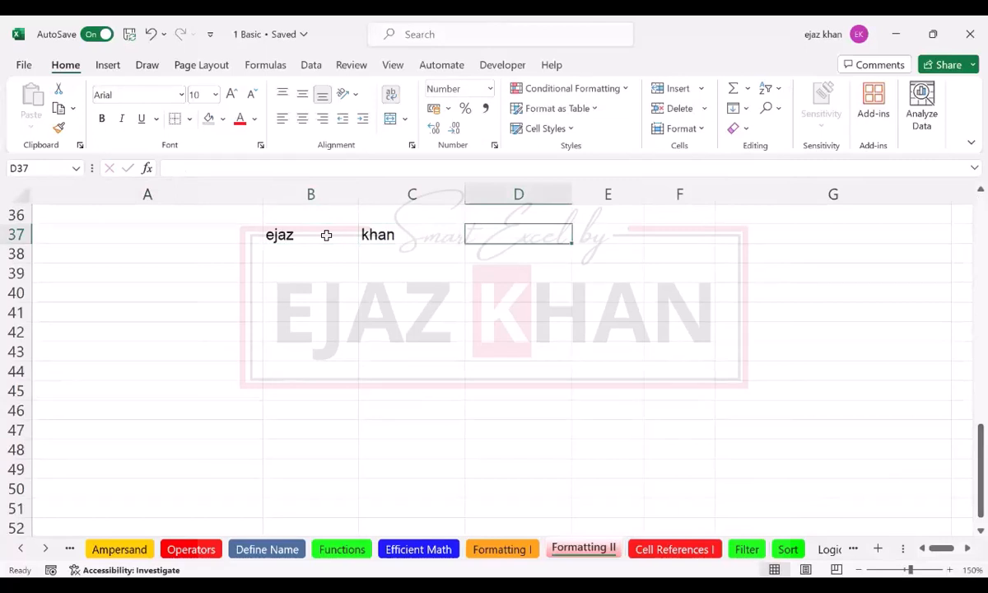
Step: Enter a second person's first name in B38 and last name in C38
key(Return)
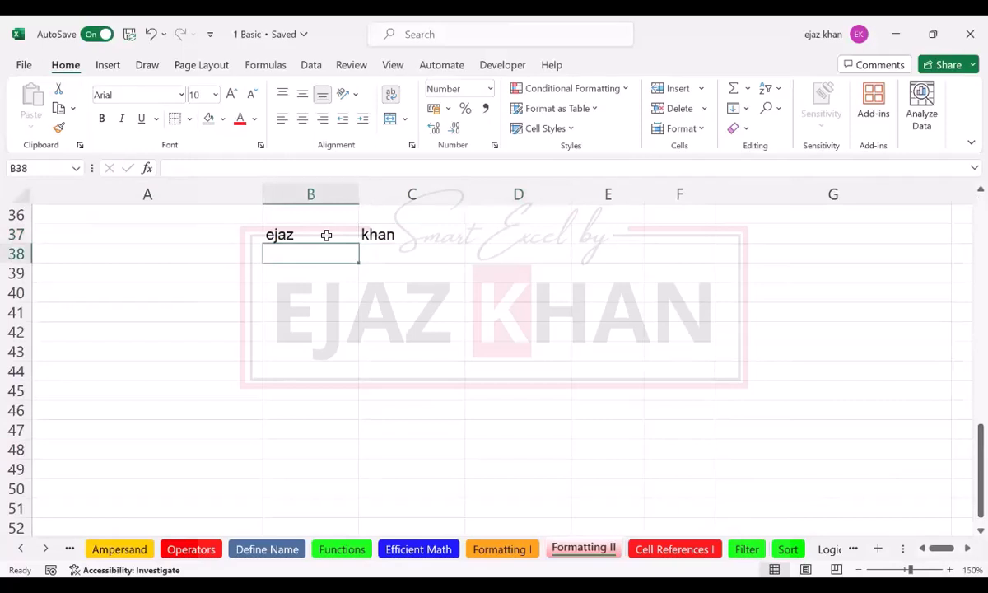
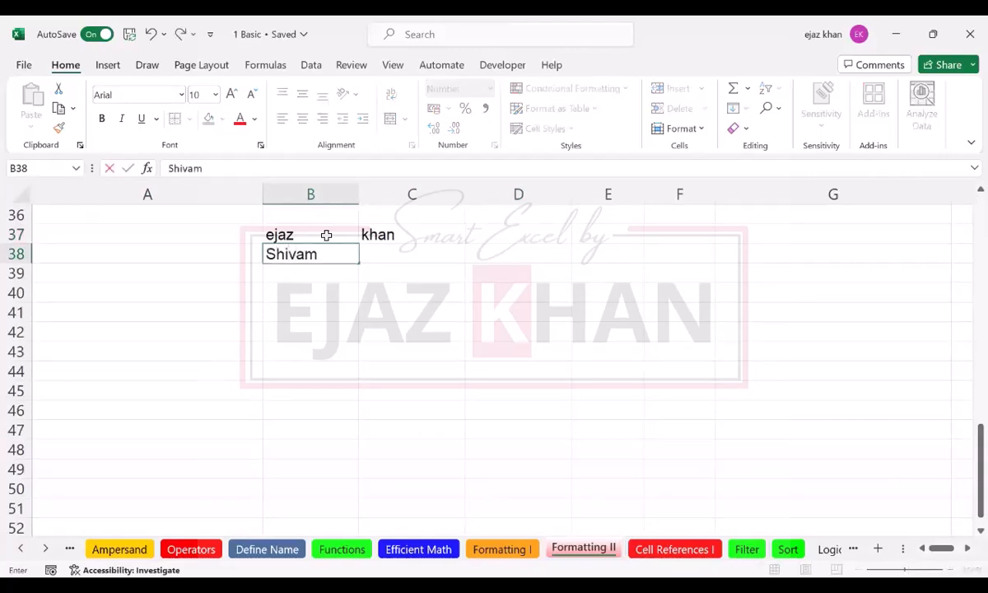
key(Tab)
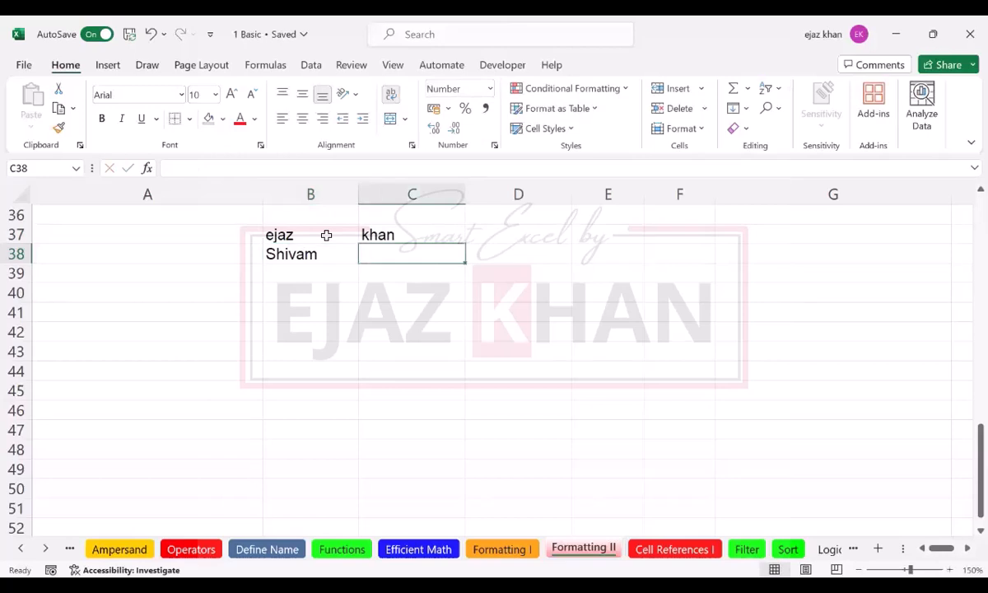
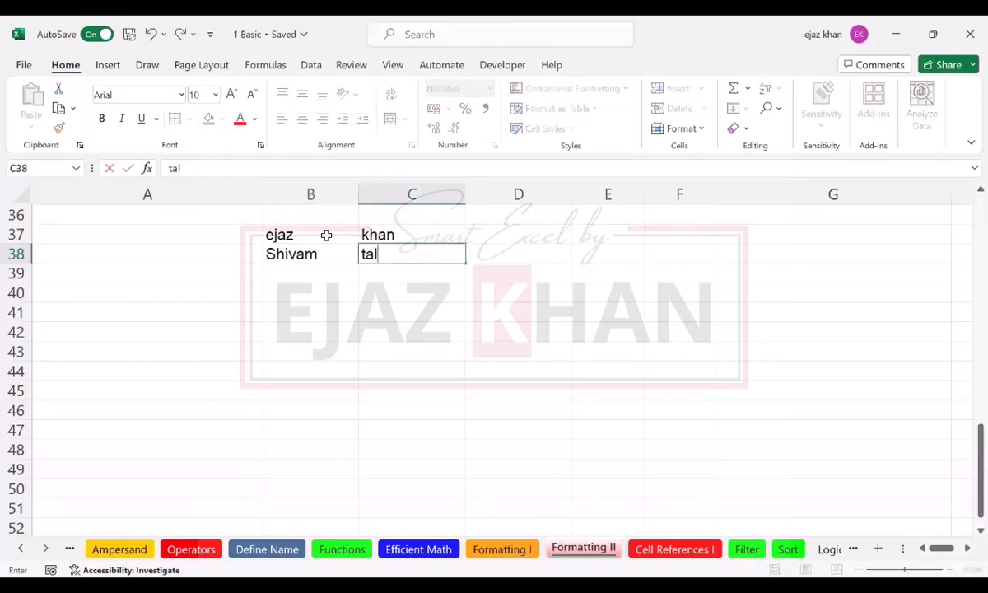
key(Return)
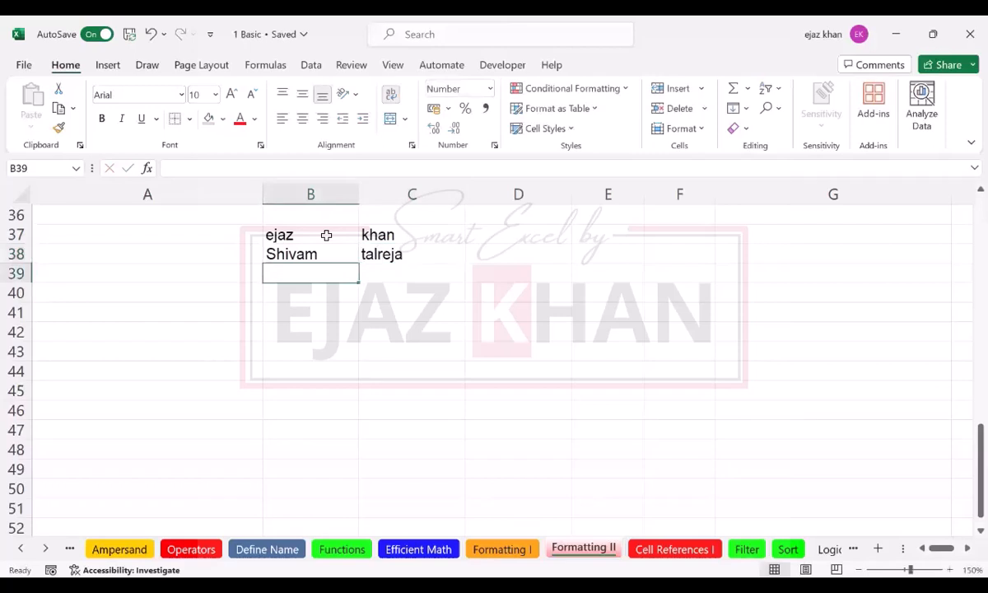
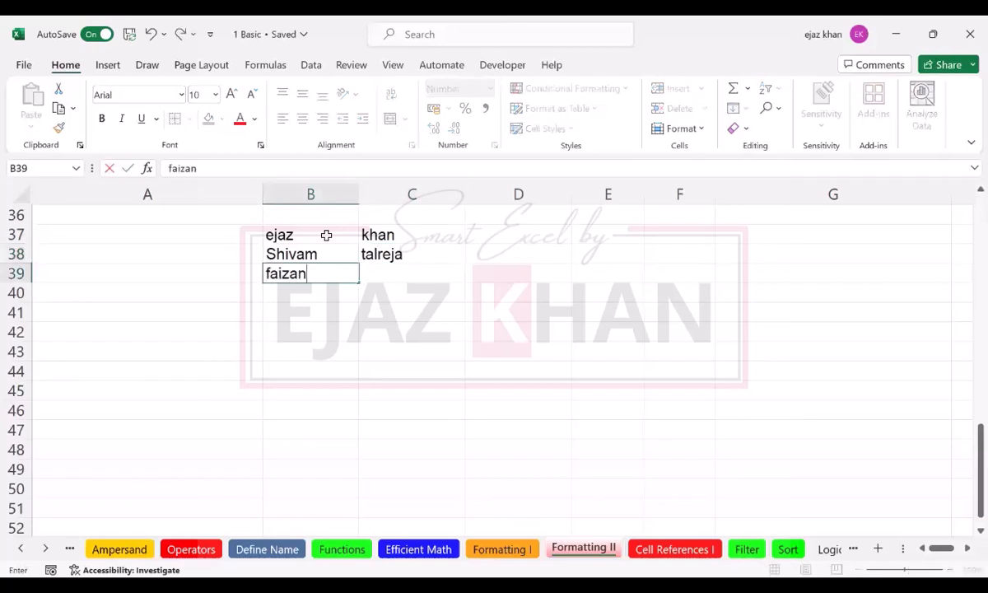
Step: Add a third person's first name in B39 and last name in C39
key(Tab)
key(Tab)
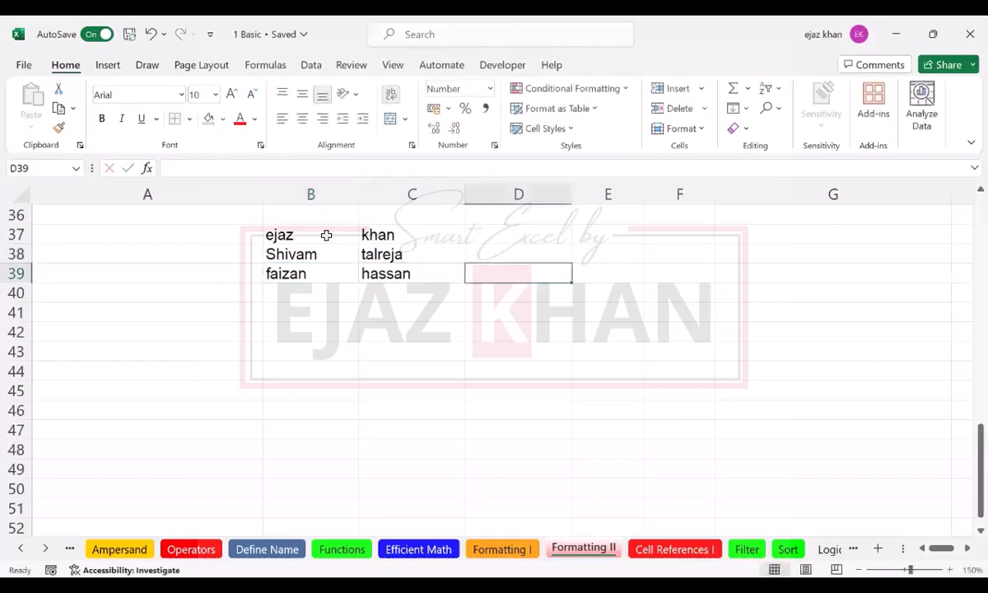
Step: Enter the first person's e-mail in D37 as first name, dot, last name at hotmail.com, and autofit column D
key(Up)
key(Up)
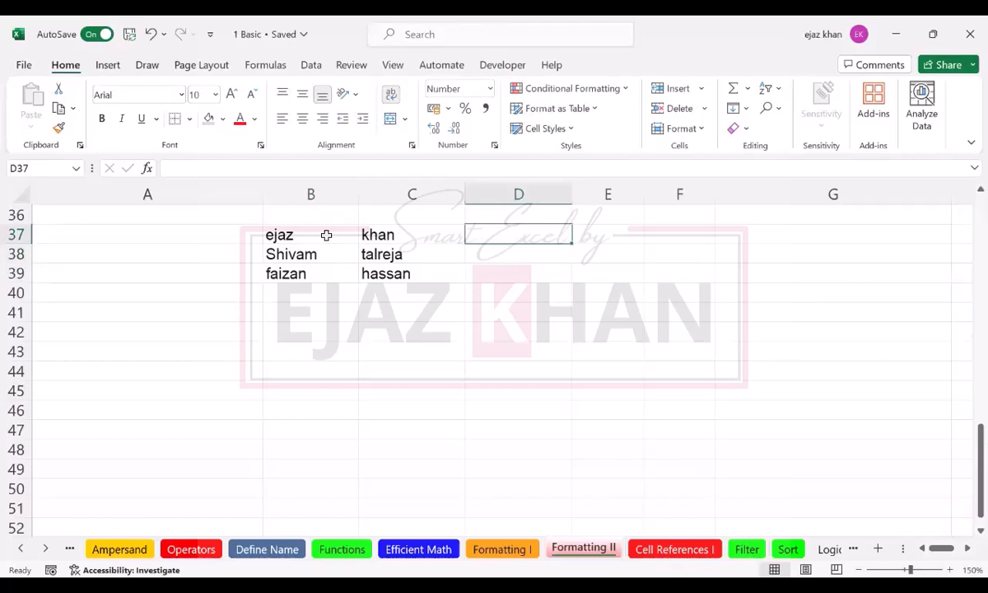
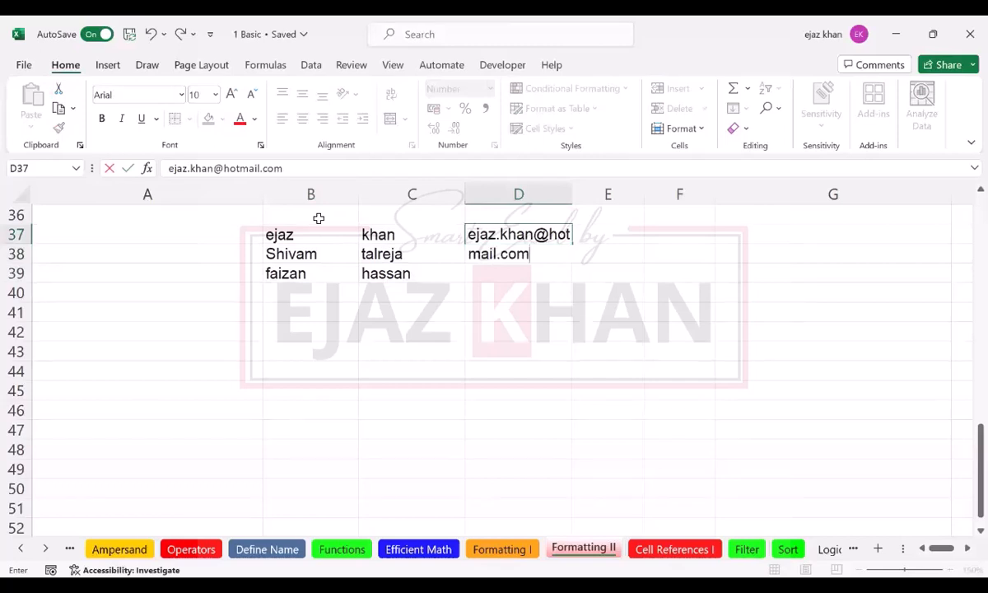
key(Return)
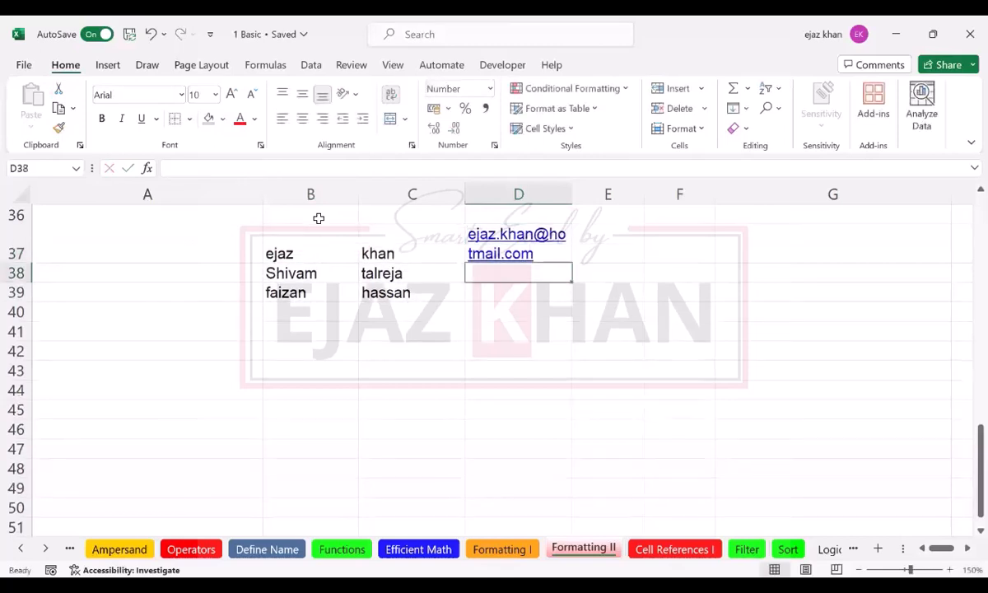
double_click(571, 195)
Step: Fill the e-mail pattern from D37 down to D39 using Flash Fill, and autofit column D to the addresses
click(620, 249)
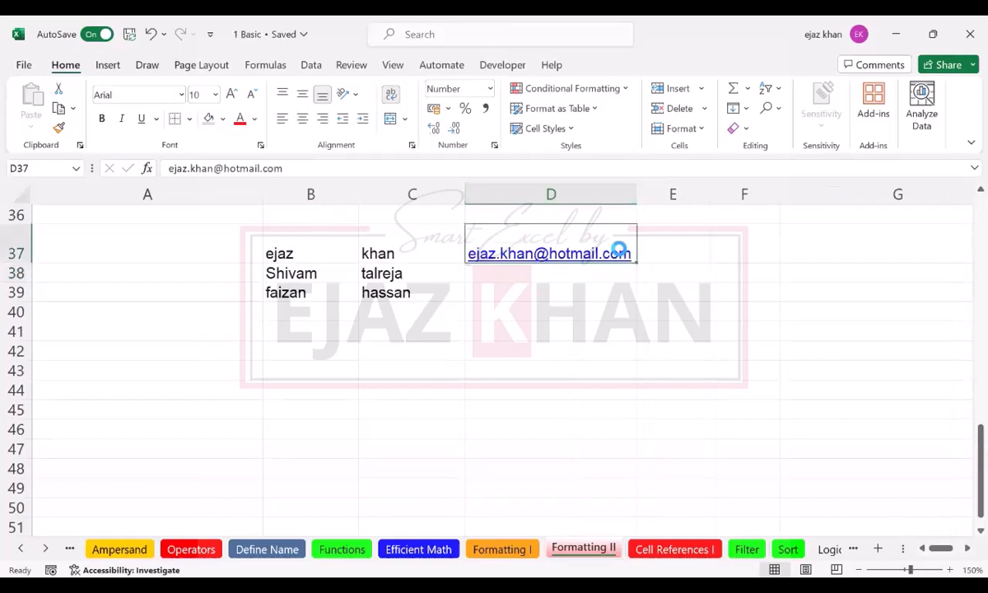
click(674, 245)
key(Left)
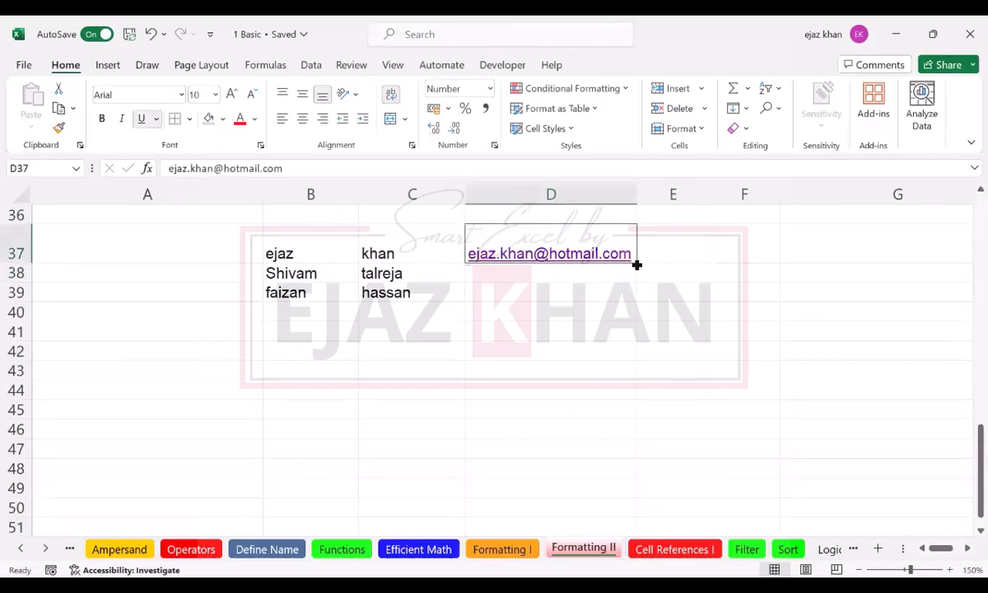
drag(636, 264, 636, 293)
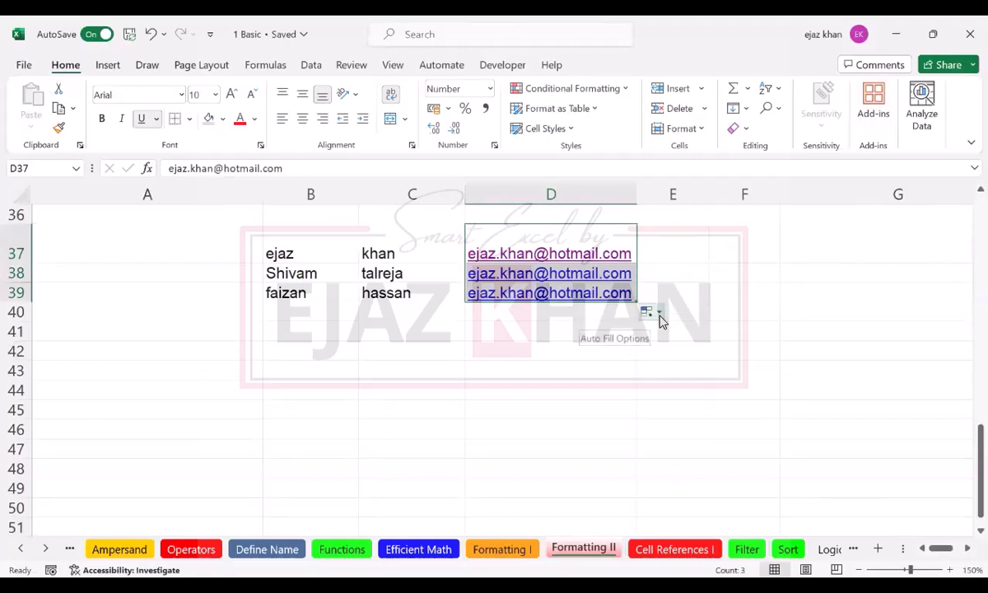
click(658, 313)
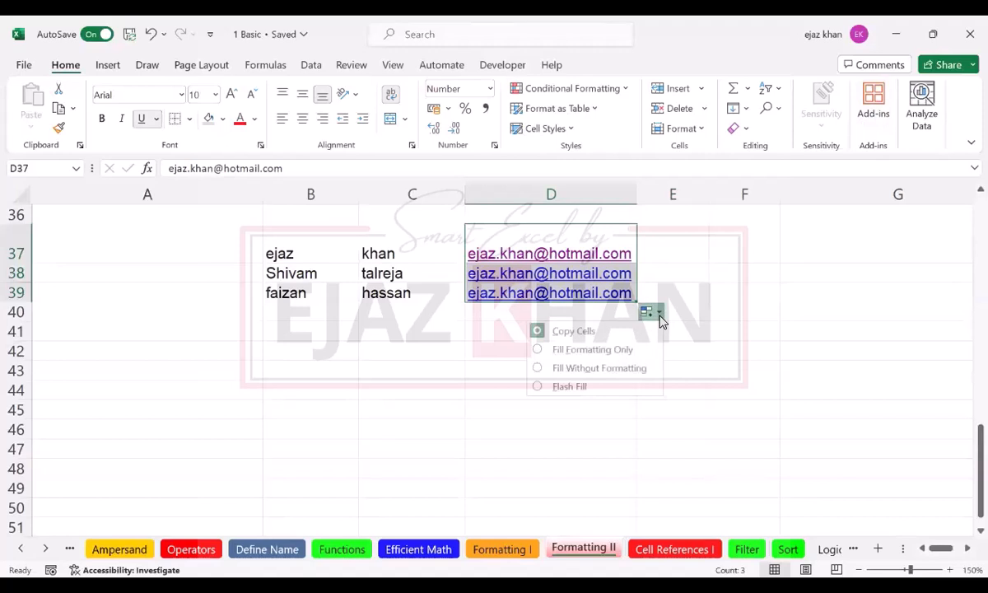
click(538, 387)
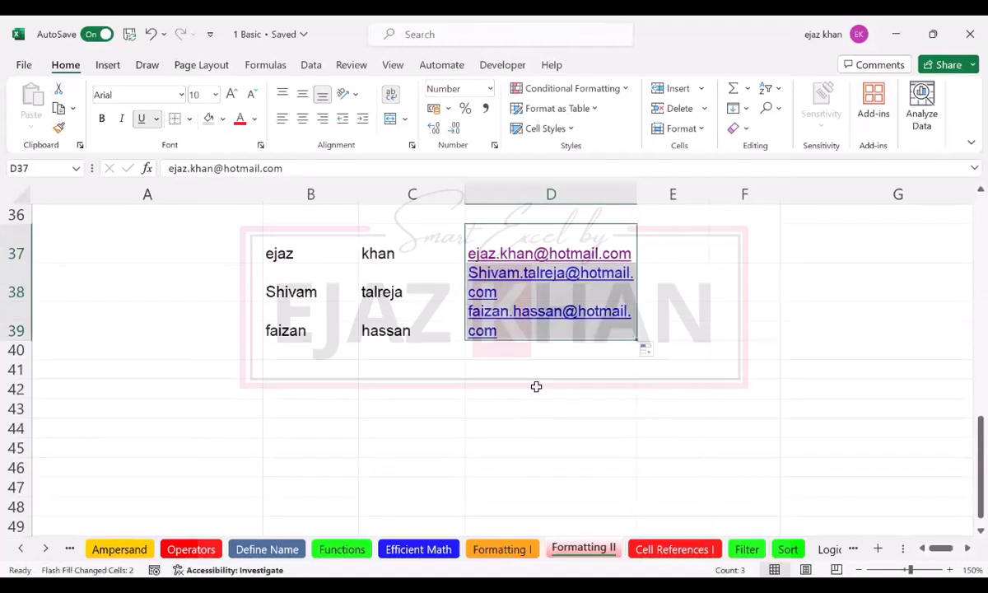
double_click(637, 194)
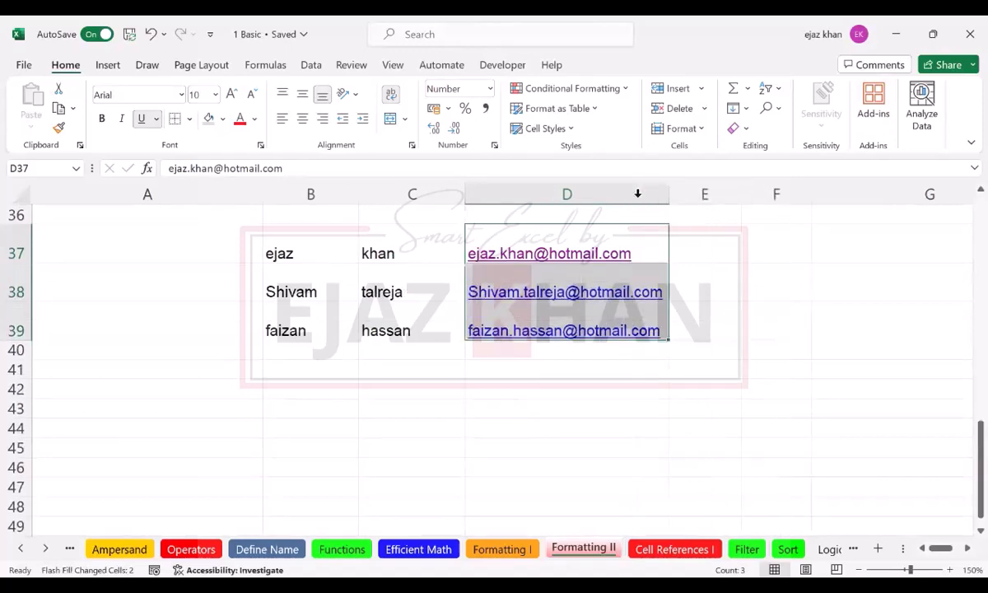